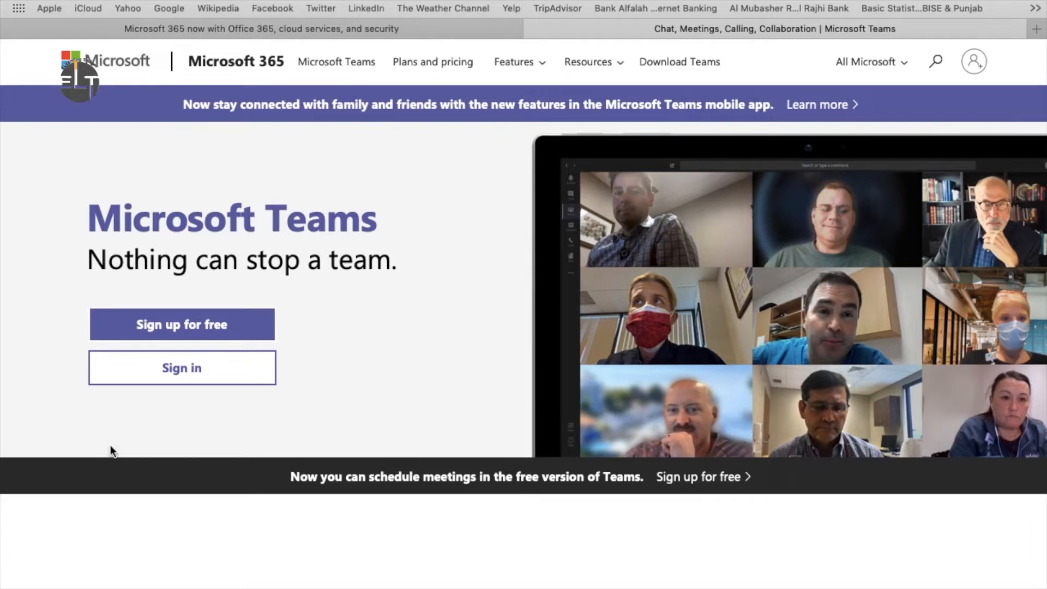
Start signing in from the Microsoft Teams product page in Safari
{"action": "left_click", "coordinate": [179, 374]}
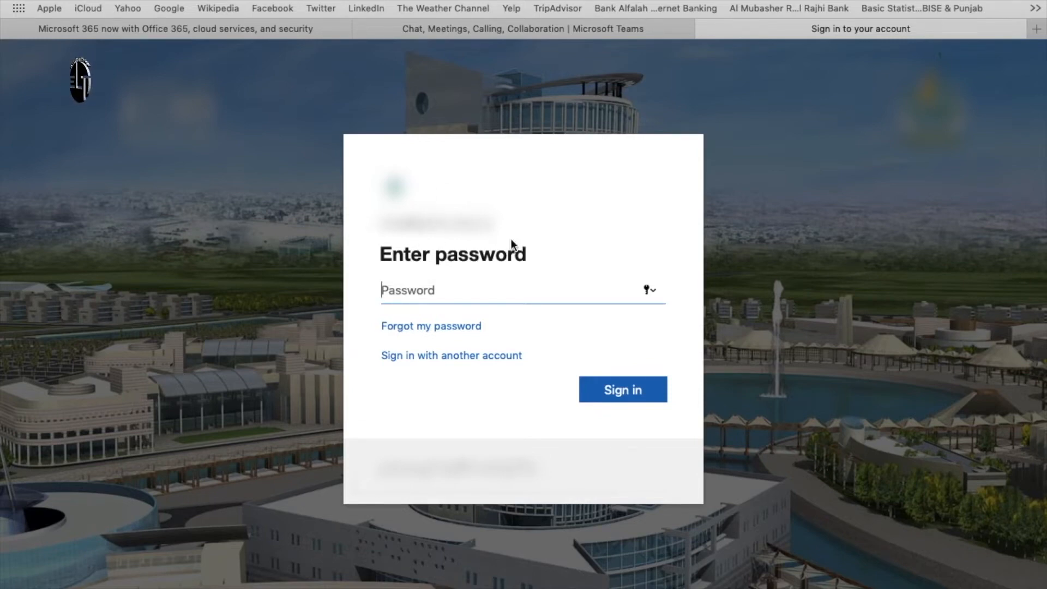
Sign in with the account password, decline saving it in Safari, and verify with the texted code
{"action": "type", "text": "•••••••••••"}
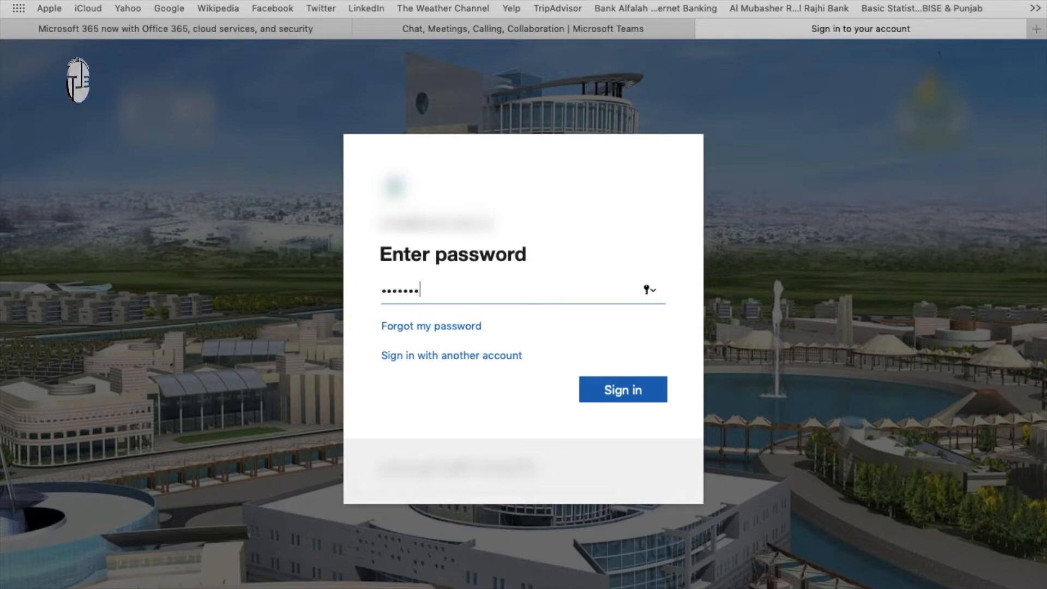
{"action": "left_click", "coordinate": [628, 394]}
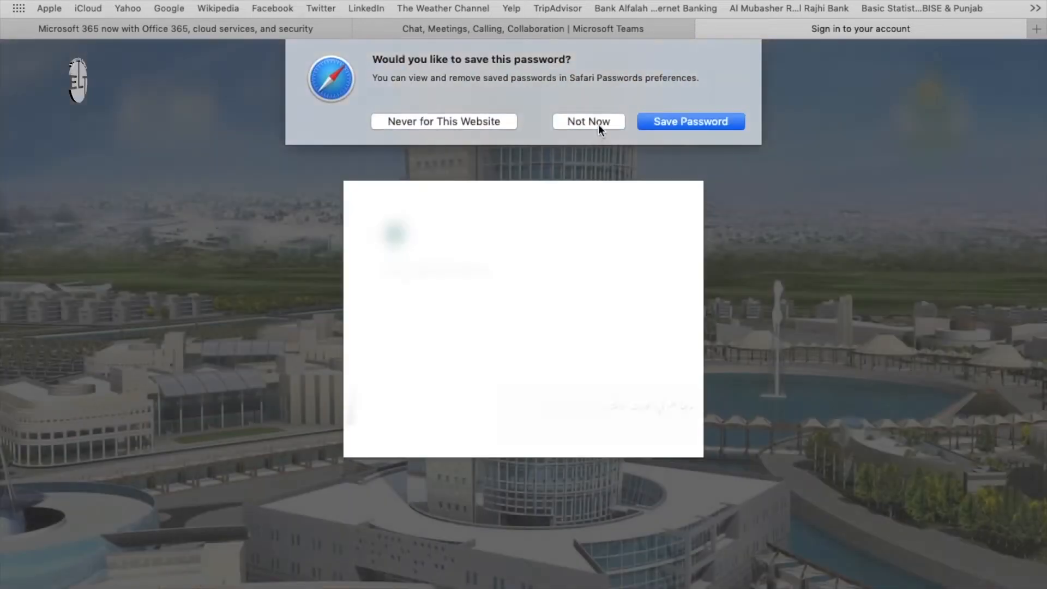
{"action": "left_click", "coordinate": [597, 122]}
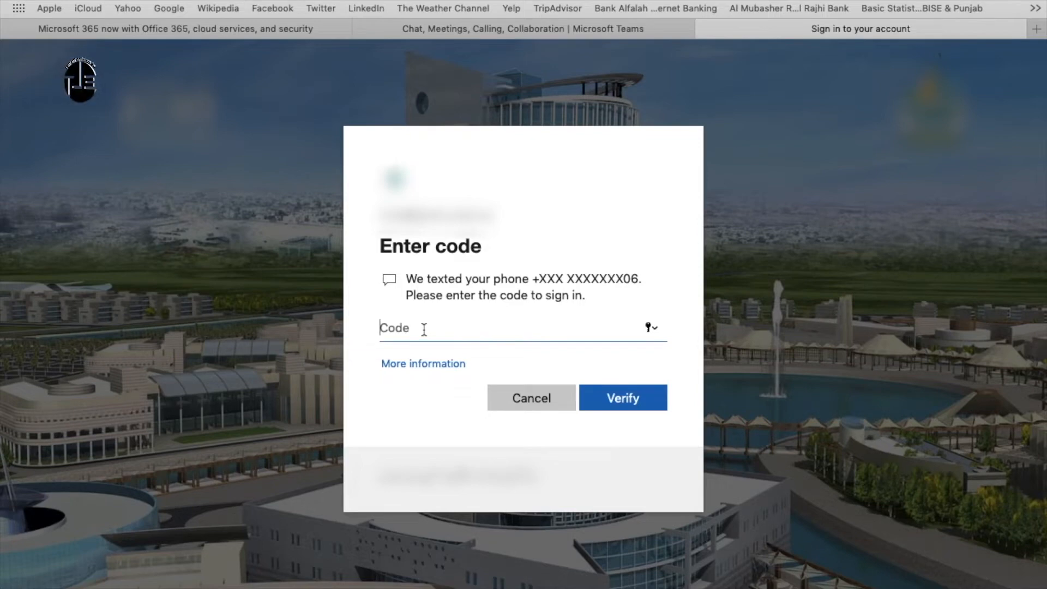
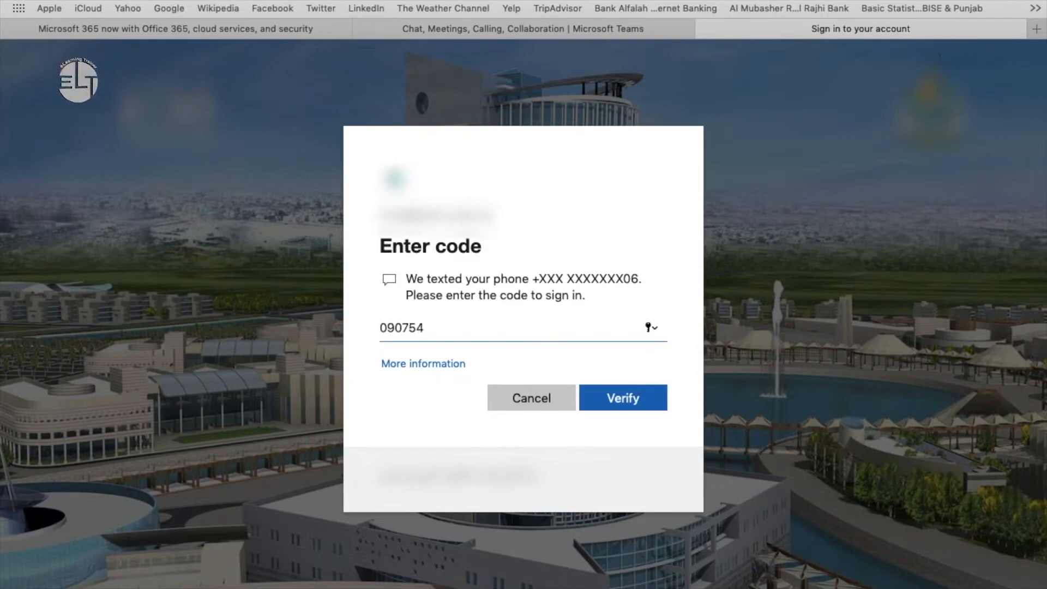
{"action": "left_click", "coordinate": [620, 404]}
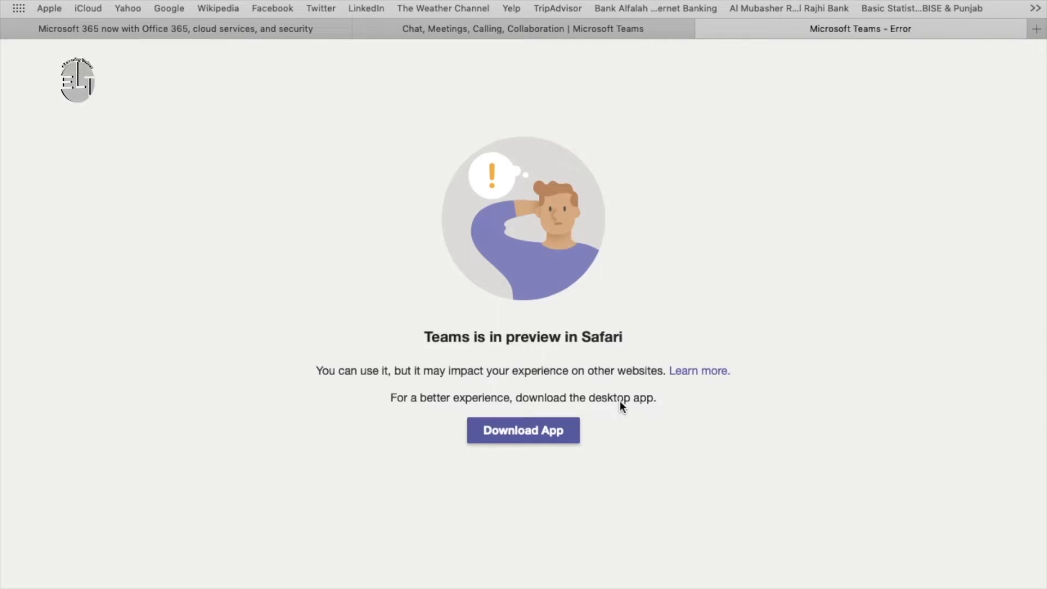
Request the Teams desktop app download from the Safari preview notice
{"action": "left_click", "coordinate": [537, 442]}
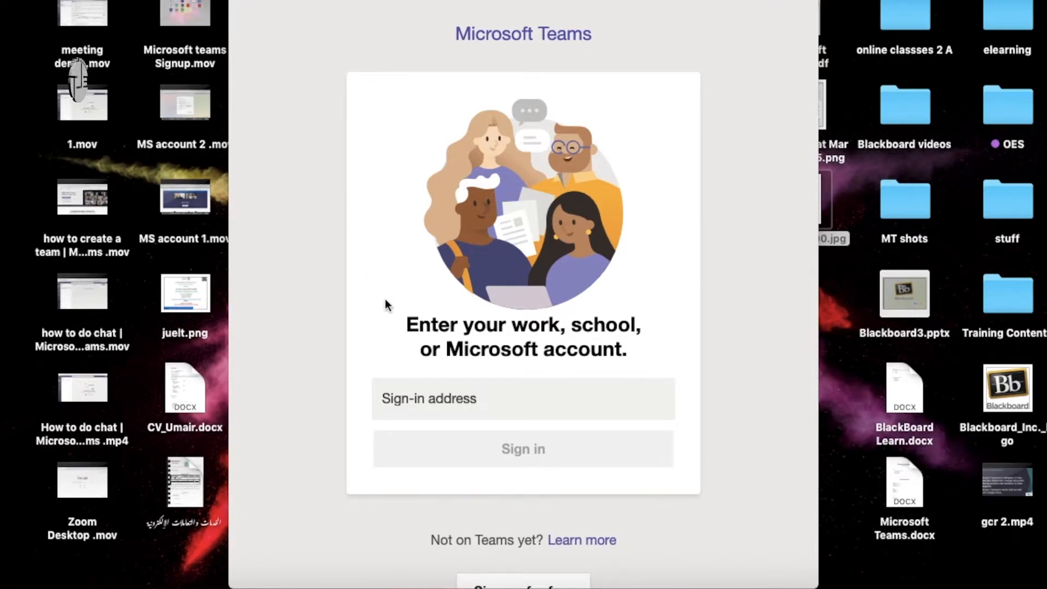
Sign in to the Teams desktop app with the school account address, password and texted verification code
{"action": "left_click", "coordinate": [468, 399]}
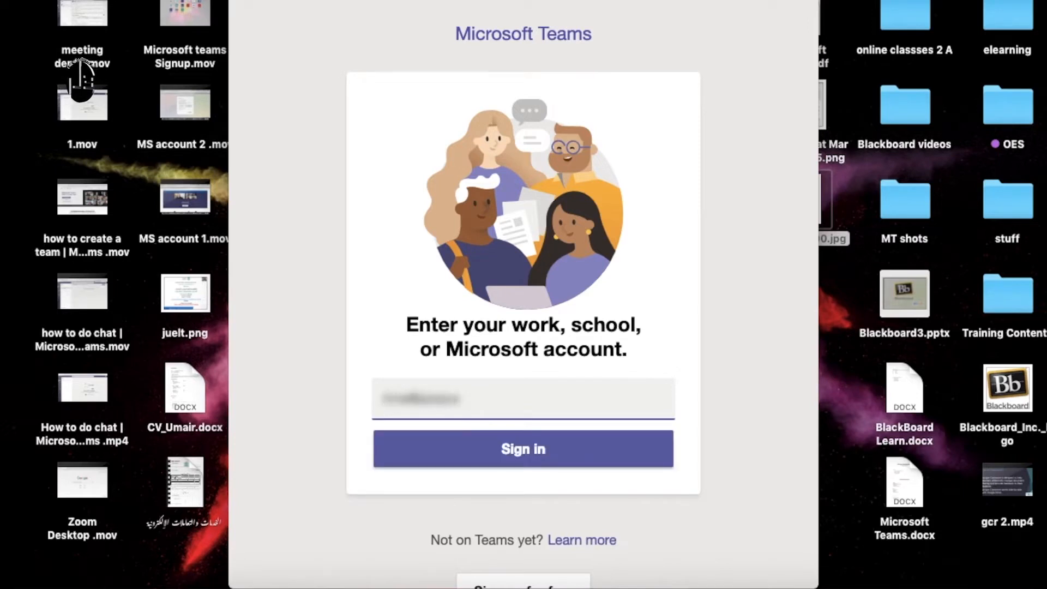
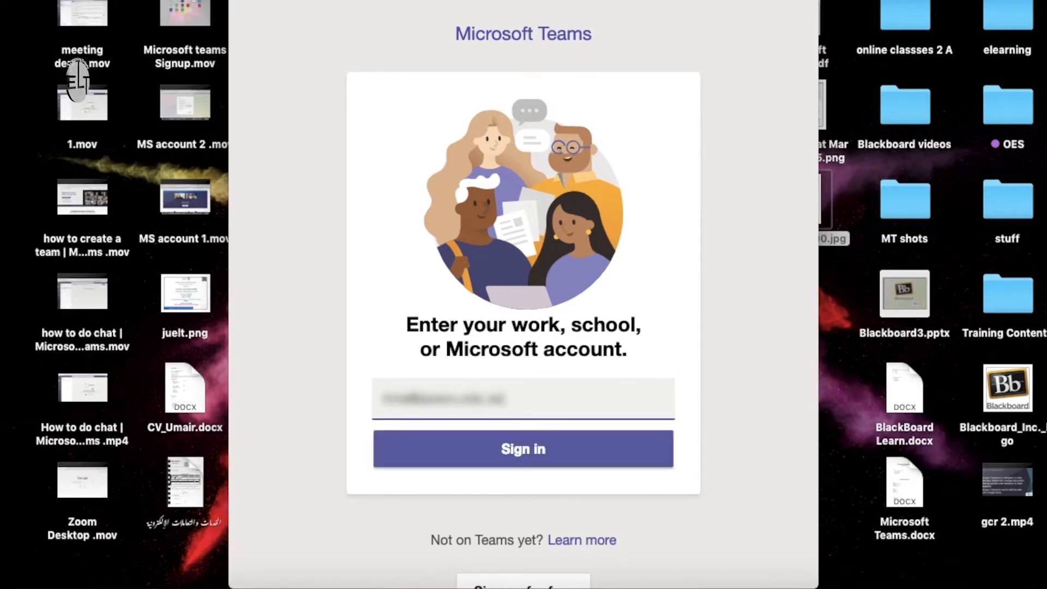
{"action": "left_click", "coordinate": [526, 451]}
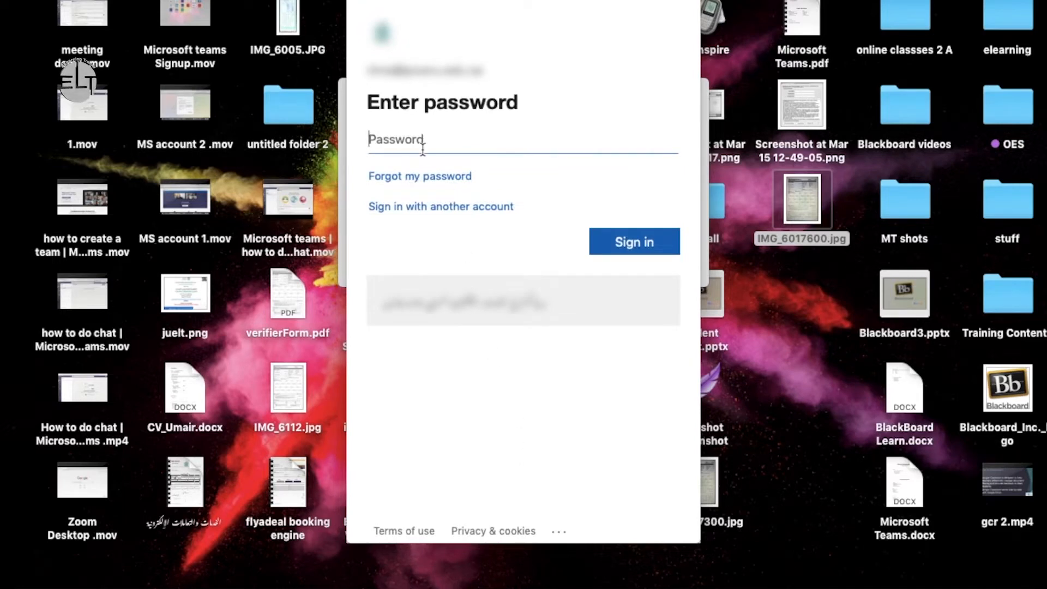
{"action": "type", "text": "••••••••••••"}
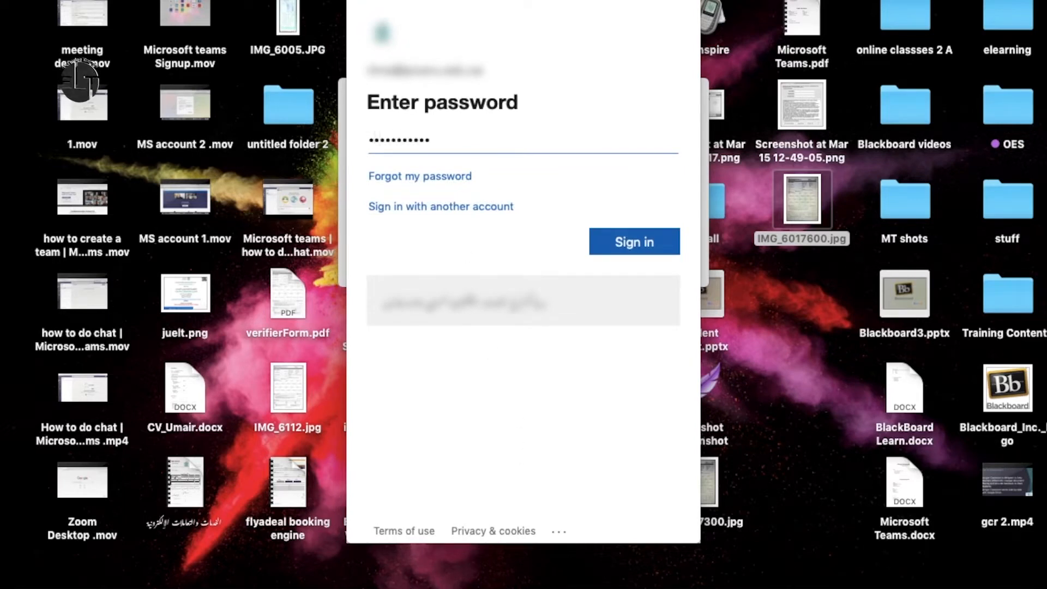
{"action": "left_click", "coordinate": [631, 248]}
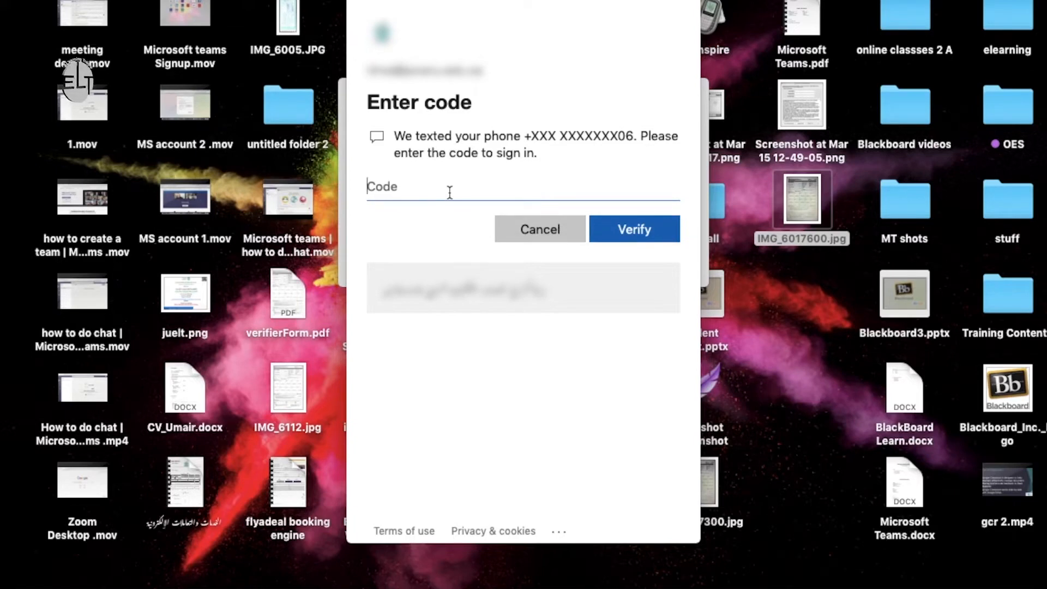
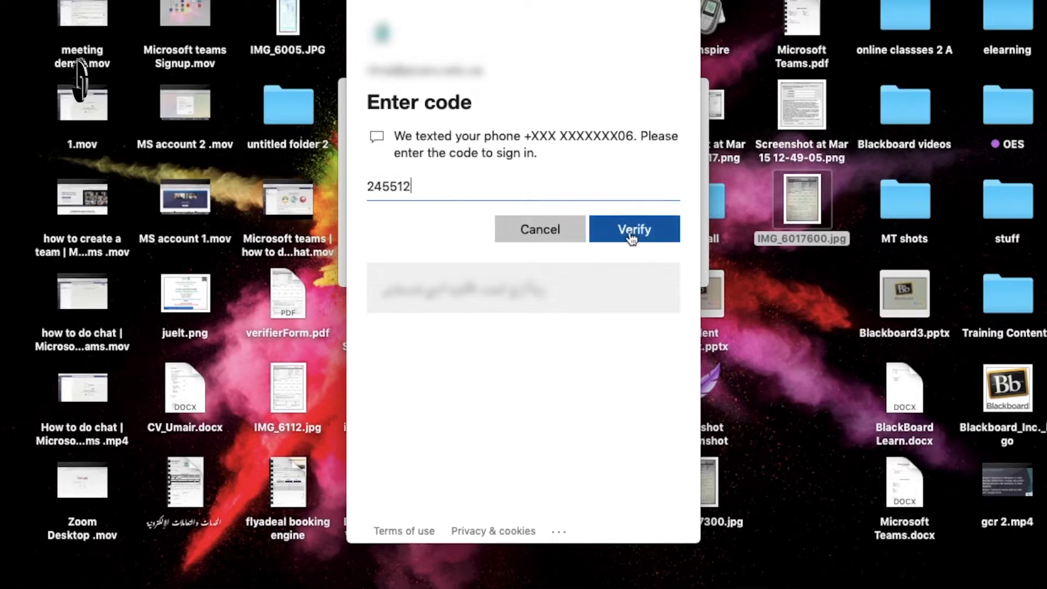
{"action": "left_click", "coordinate": [632, 236]}
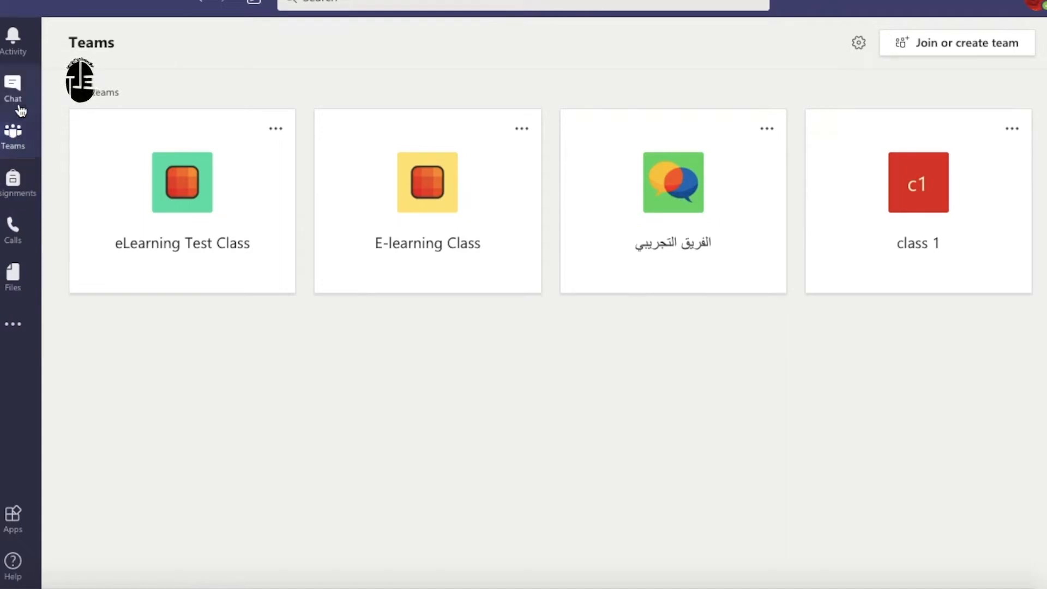
{"action": "left_click", "coordinate": [15, 55]}
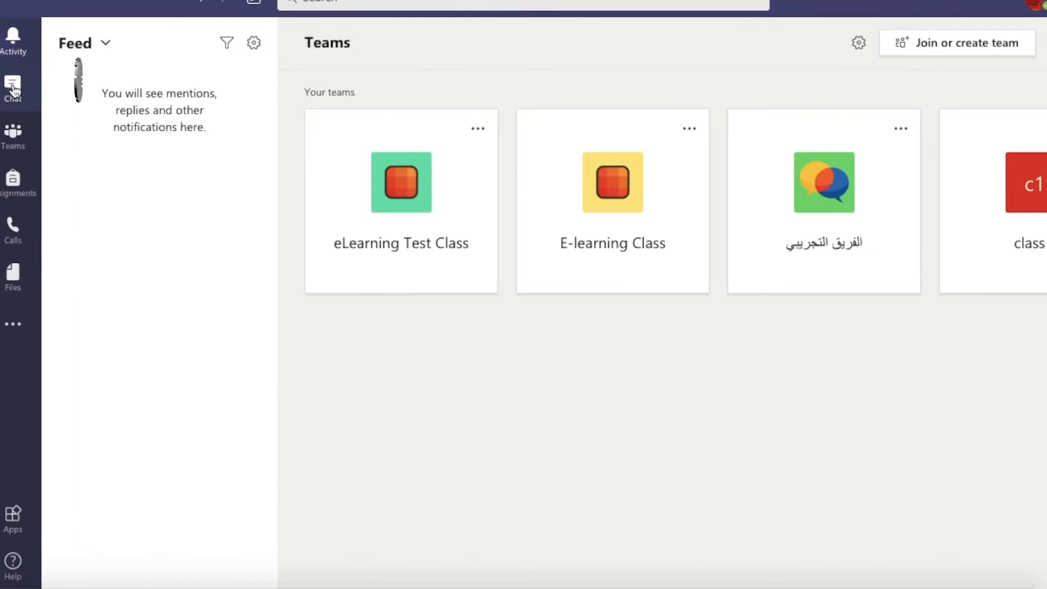
{"action": "left_click", "coordinate": [13, 87]}
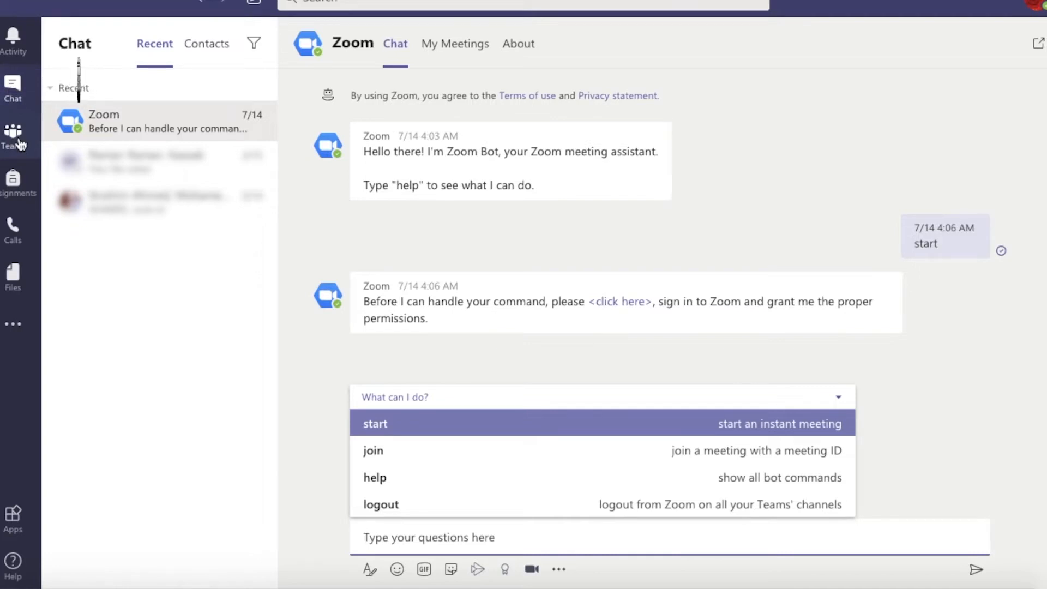
{"action": "left_click", "coordinate": [13, 136]}
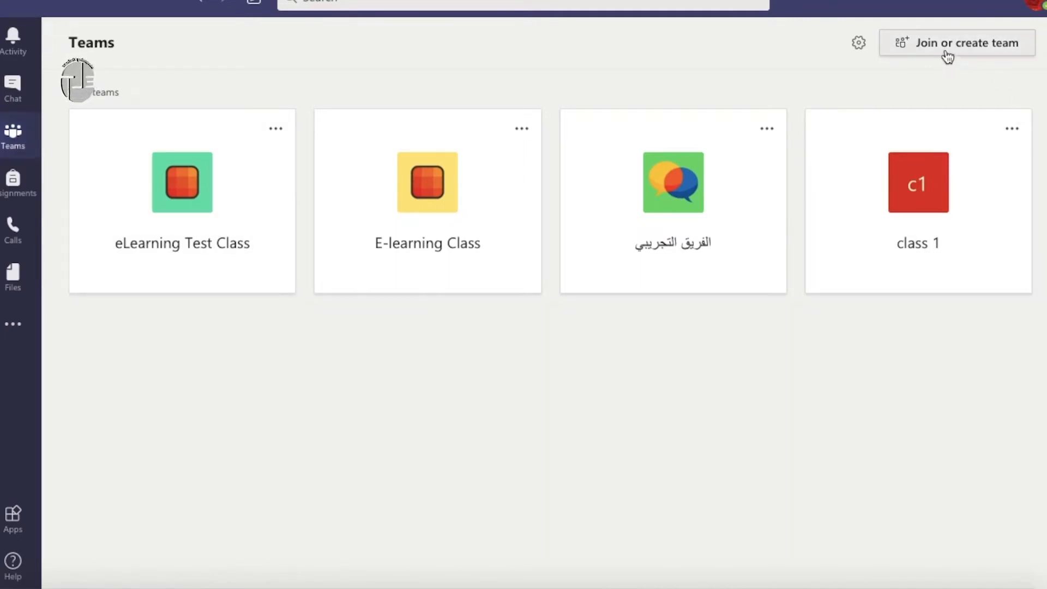
Start creating a new team and choose the Class team type
{"action": "left_click", "coordinate": [980, 47]}
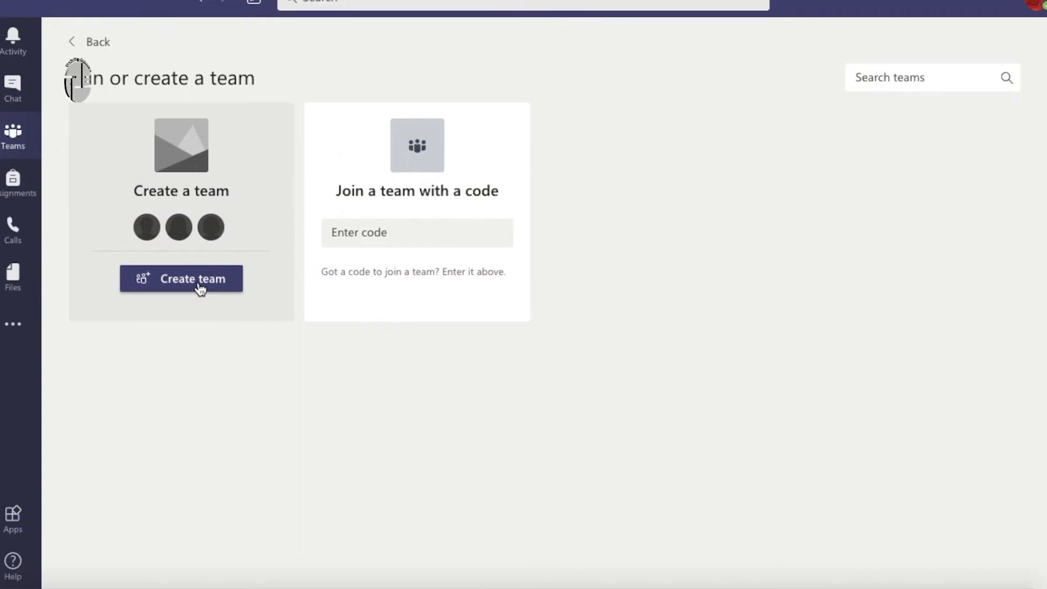
{"action": "left_click", "coordinate": [200, 287]}
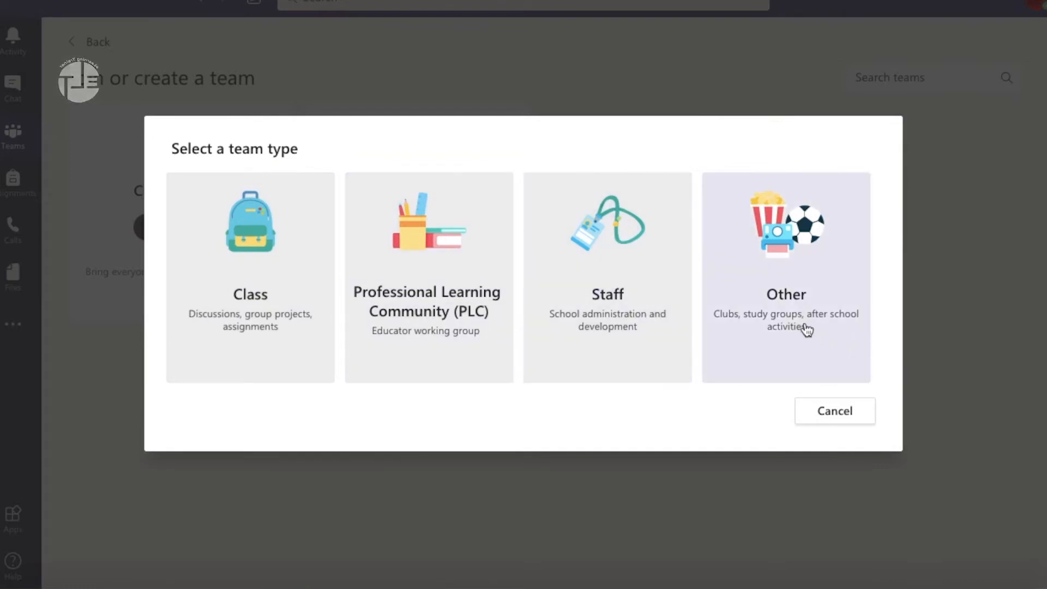
{"action": "left_click", "coordinate": [269, 310]}
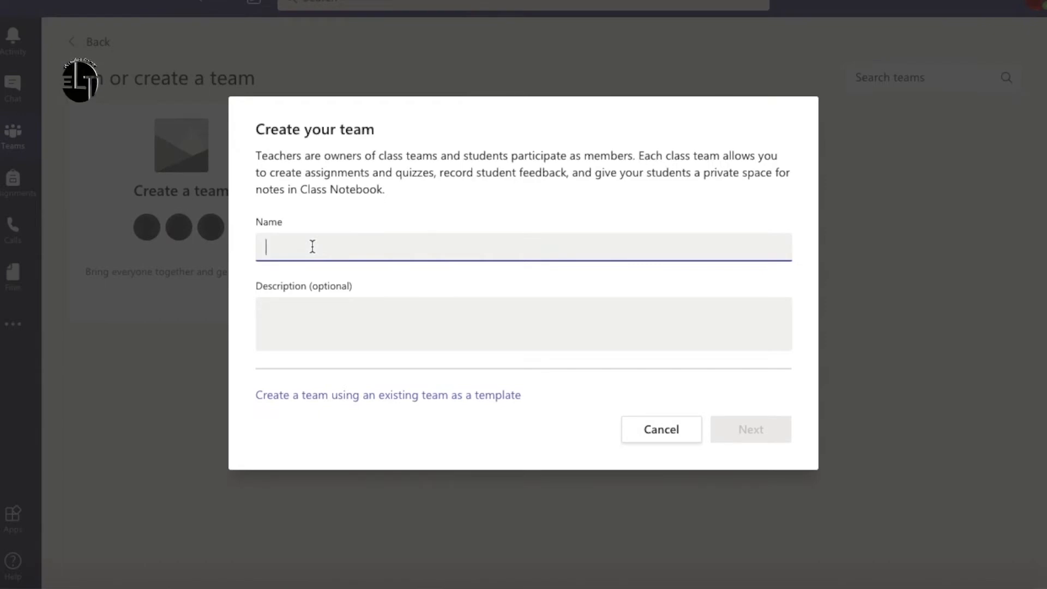
Name the class team 'elearn' with the description 'elearning Class' and create it
{"action": "type", "text": "I"}
{"action": "type", "text": "elearn"}
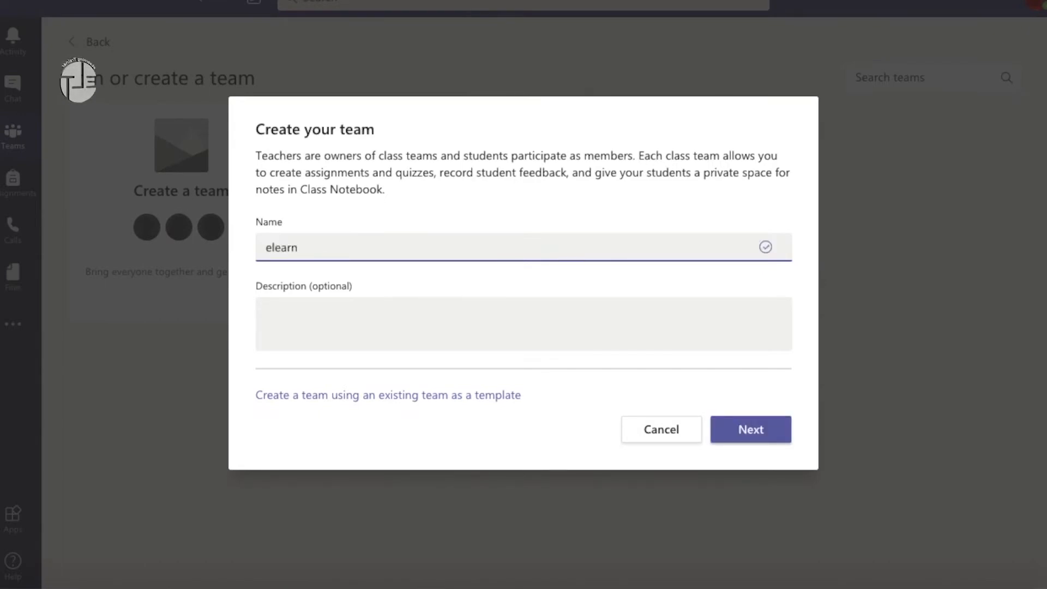
{"action": "left_click", "coordinate": [307, 329]}
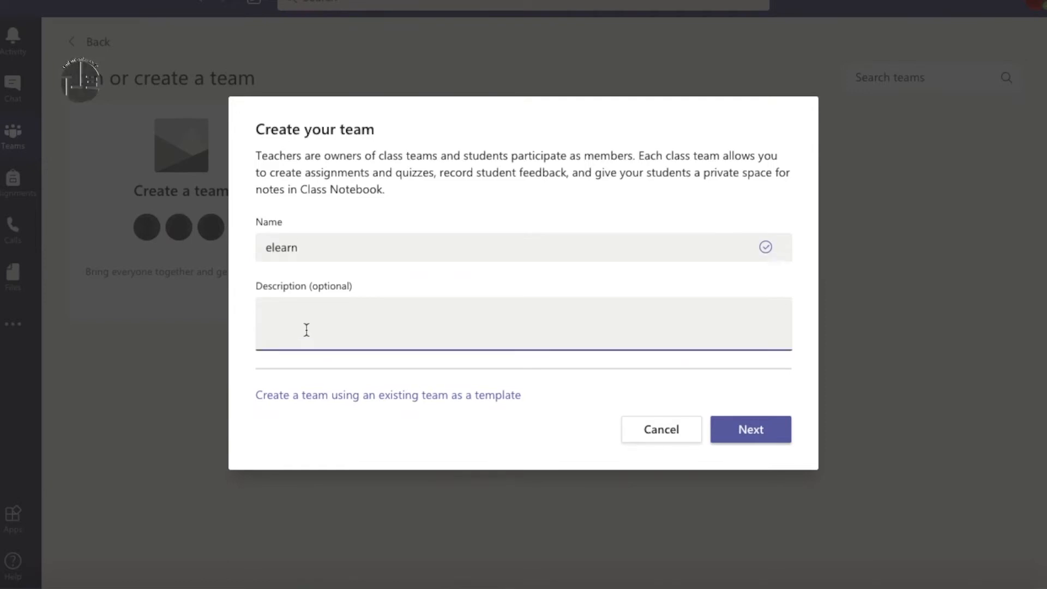
{"action": "type", "text": "E"}
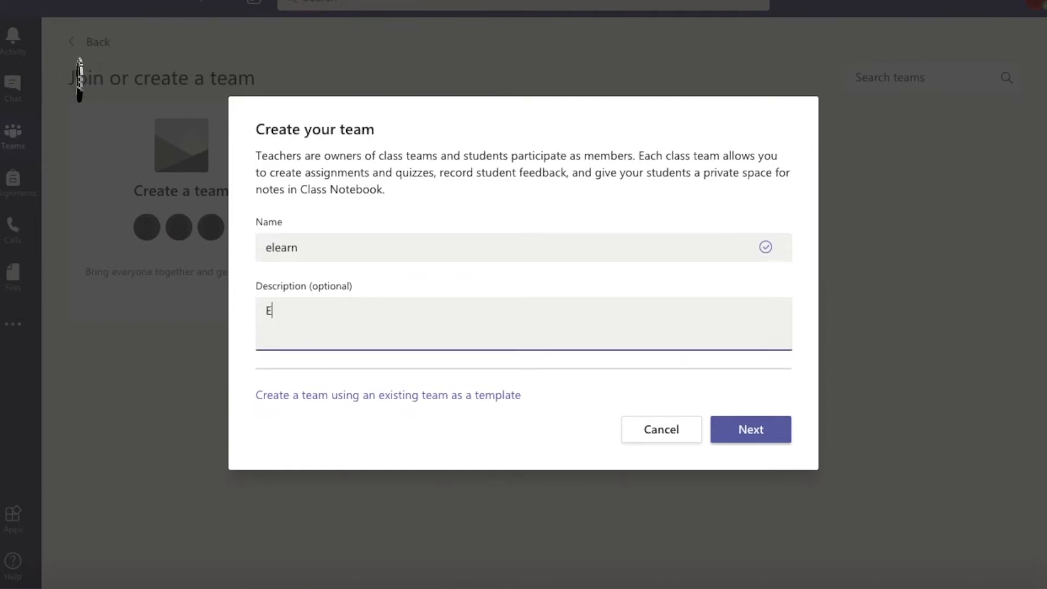
{"action": "key", "text": "BackSpace"}
{"action": "type", "text": "e"}
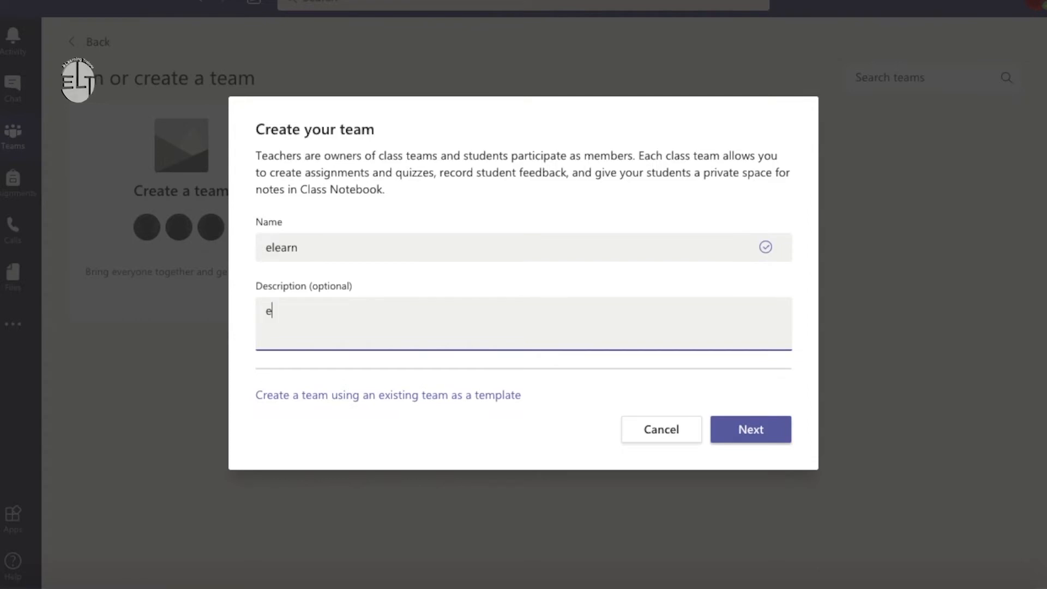
{"action": "type", "text": "learning Class"}
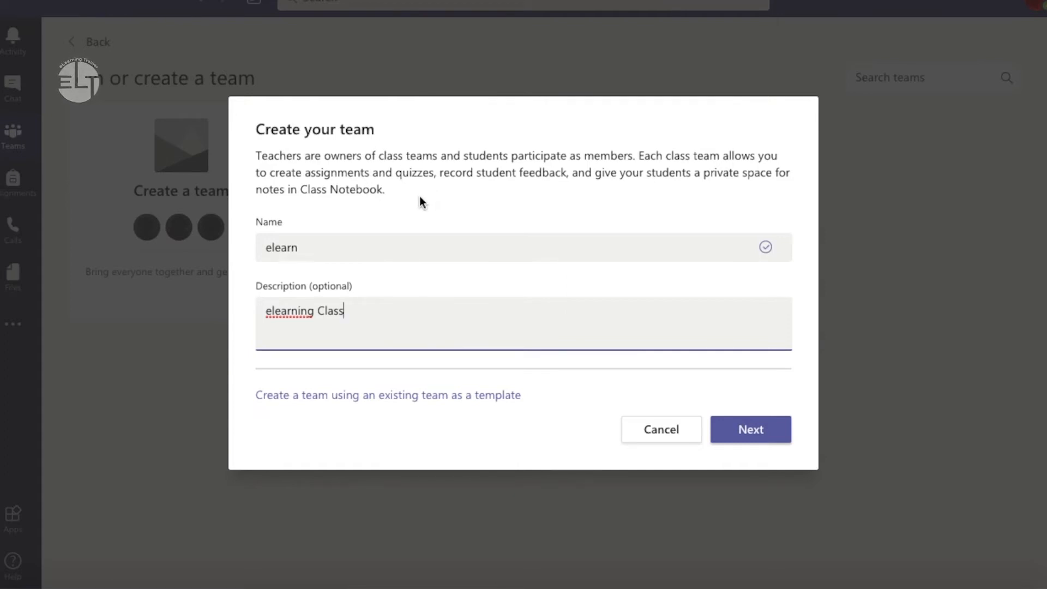
{"action": "left_click", "coordinate": [755, 436]}
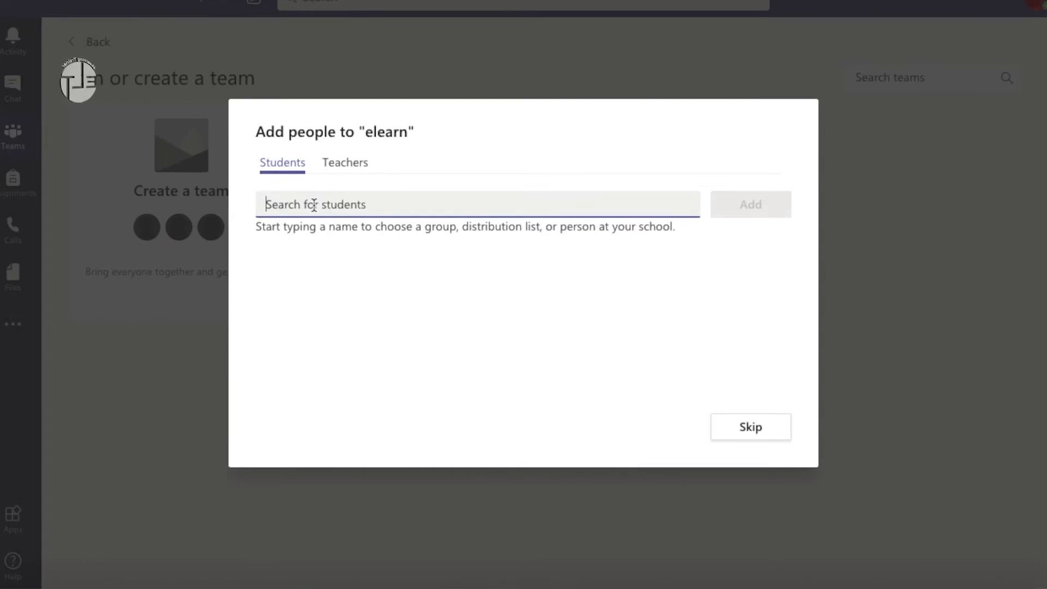
Search for a student and add them to the elearn team
{"action": "type", "text": "sha"}
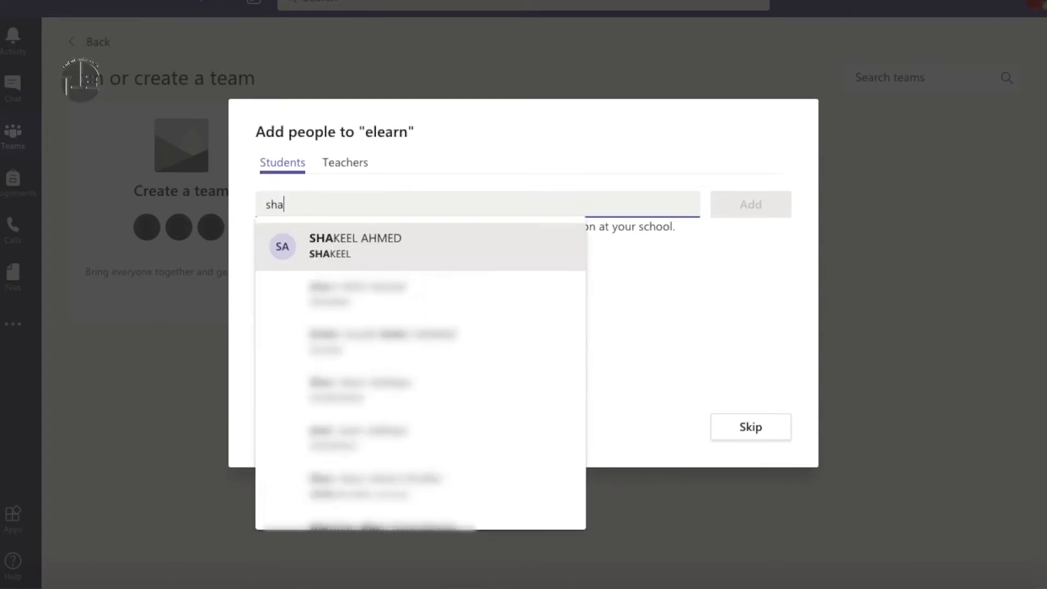
{"action": "left_click", "coordinate": [353, 254]}
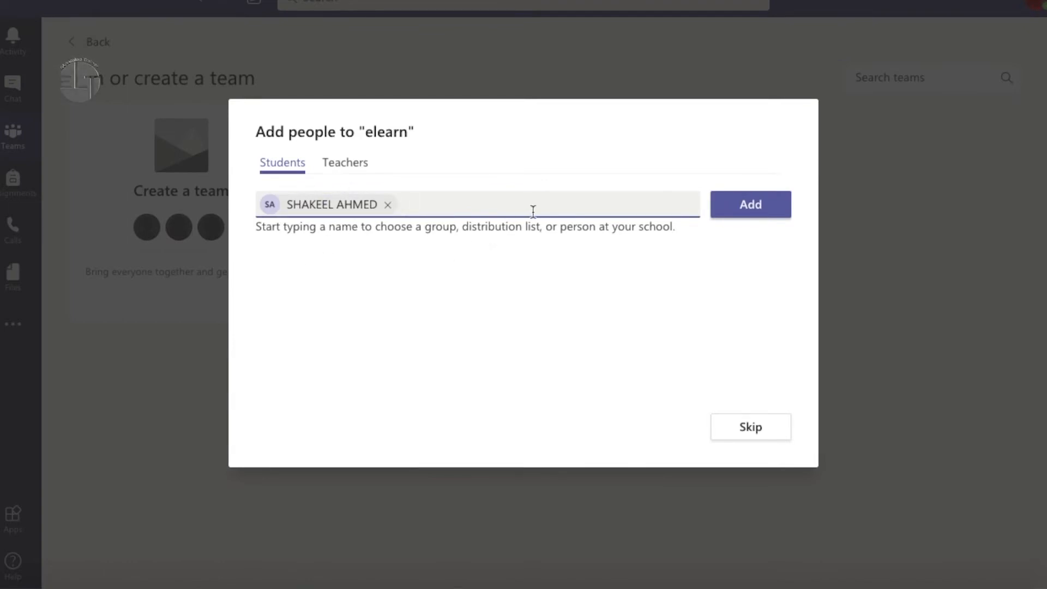
{"action": "left_click", "coordinate": [753, 206]}
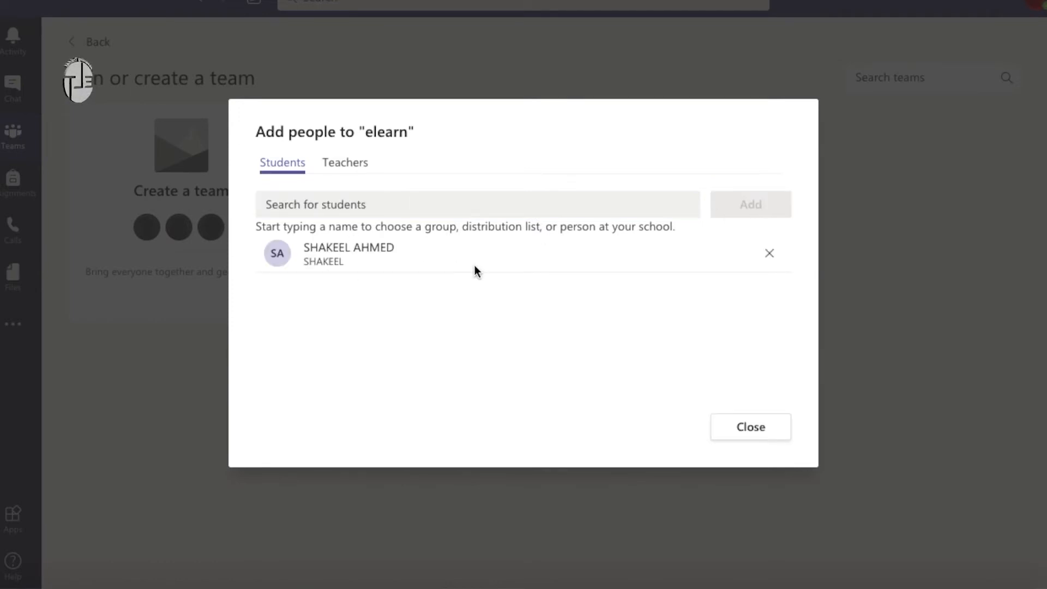
Check the Teachers tab, return to Students, and finish adding people
{"action": "left_click", "coordinate": [346, 162]}
{"action": "left_click", "coordinate": [357, 208]}
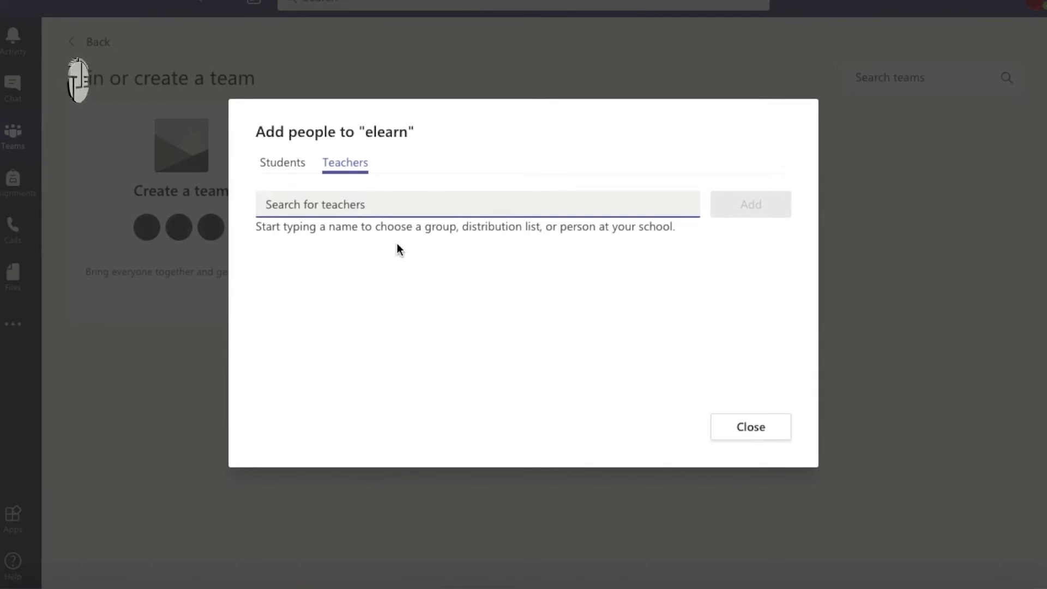
{"action": "left_click", "coordinate": [283, 162]}
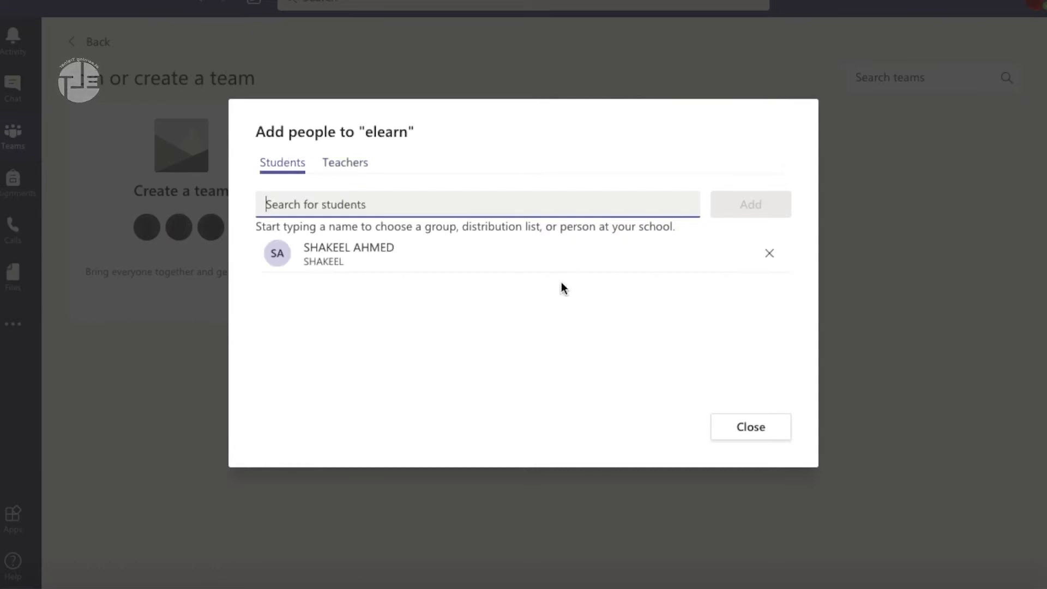
{"action": "left_click", "coordinate": [755, 426]}
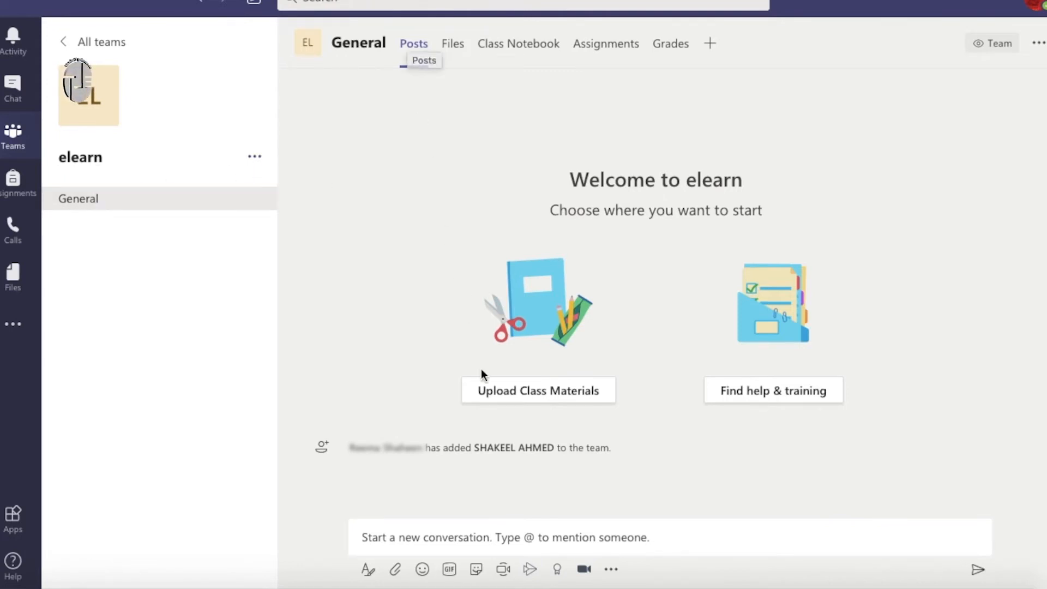
Start a new General channel post in the expanded formatting editor
{"action": "left_click", "coordinate": [403, 537]}
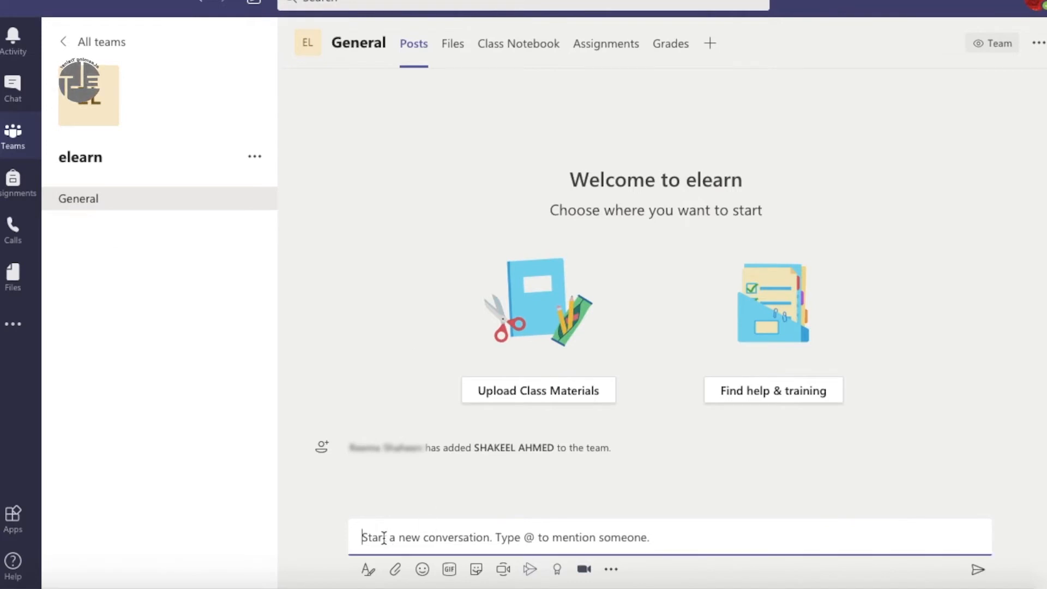
{"action": "left_click", "coordinate": [362, 571]}
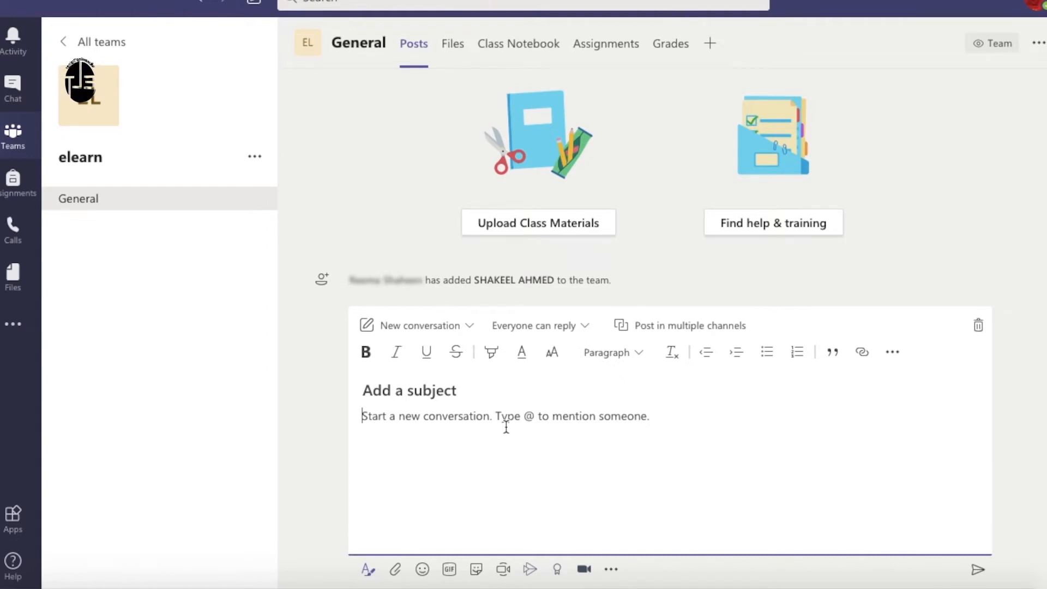
Type the message 'This is my First Cl' and bold its closing words
{"action": "type", "text": "This is"}
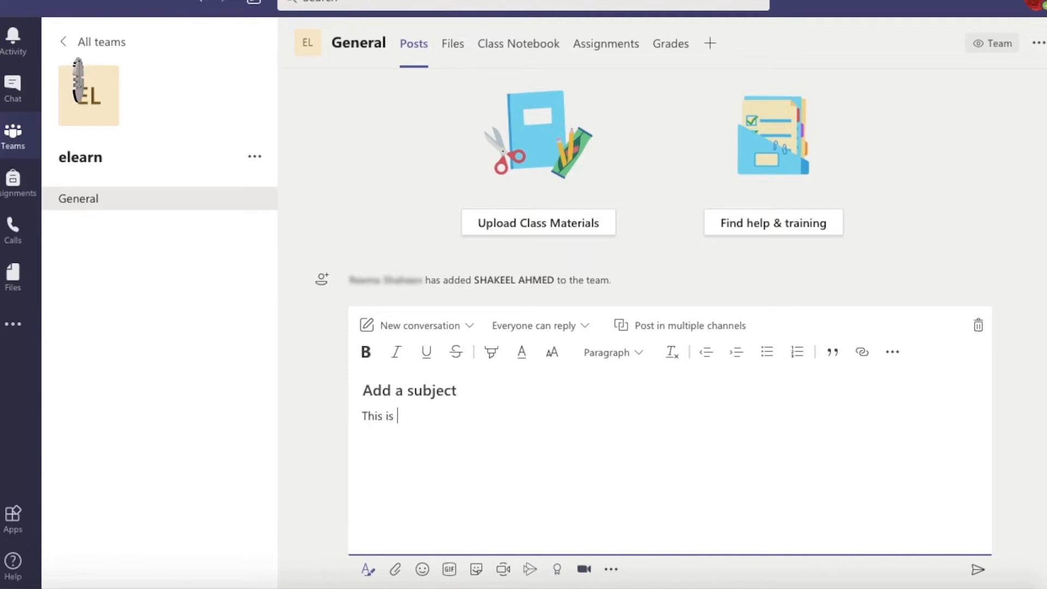
{"action": "type", "text": " my First Class!"}
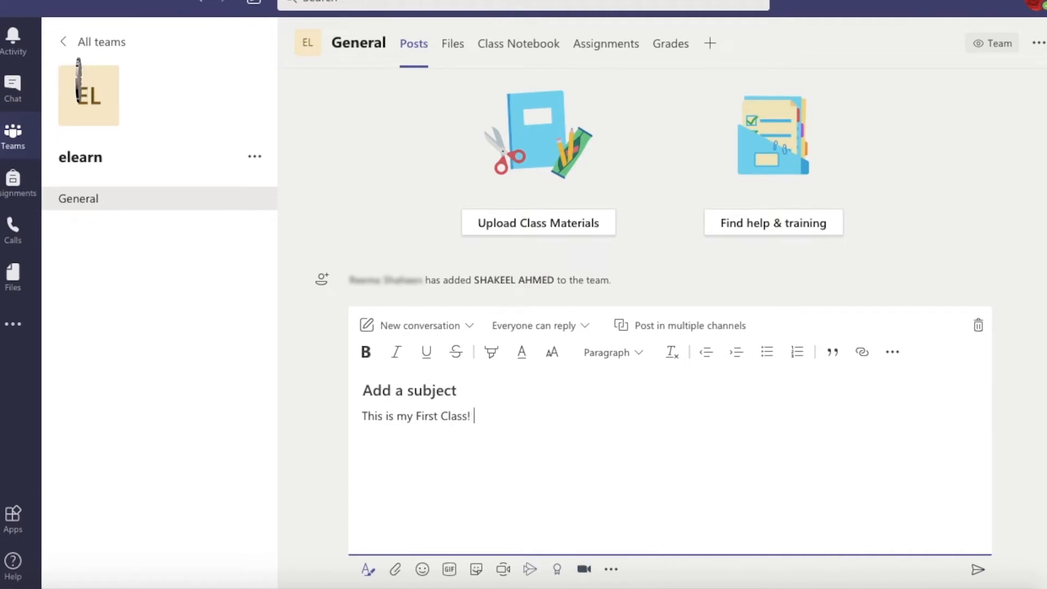
{"action": "left_click_drag", "start_coordinate": [471, 415], "coordinate": [415, 415]}
{"action": "left_click", "coordinate": [365, 352]}
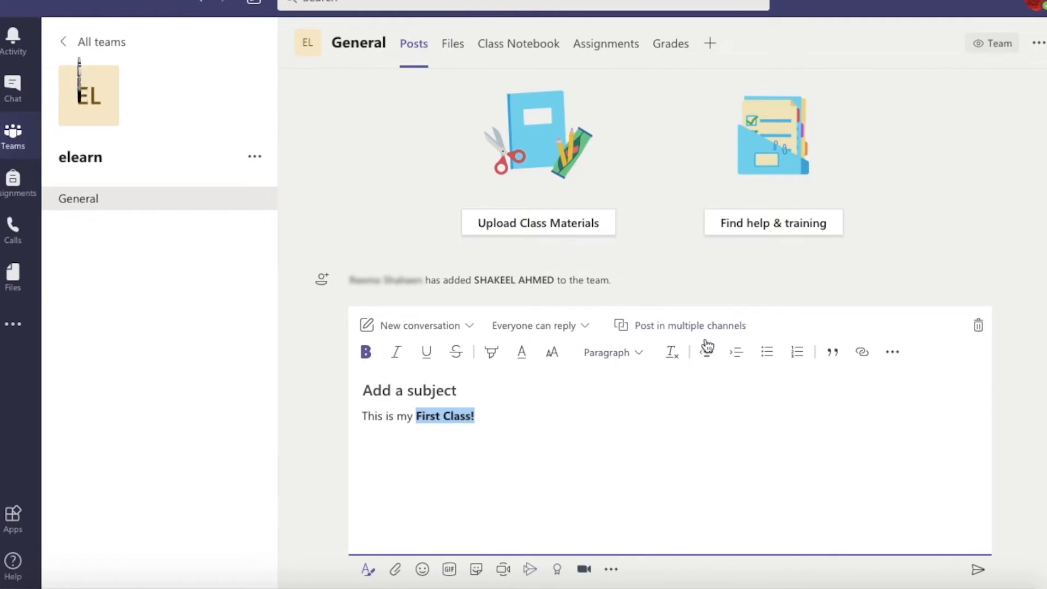
Try indent, quote and link formatting on the message, undoing each
{"action": "left_click", "coordinate": [737, 354]}
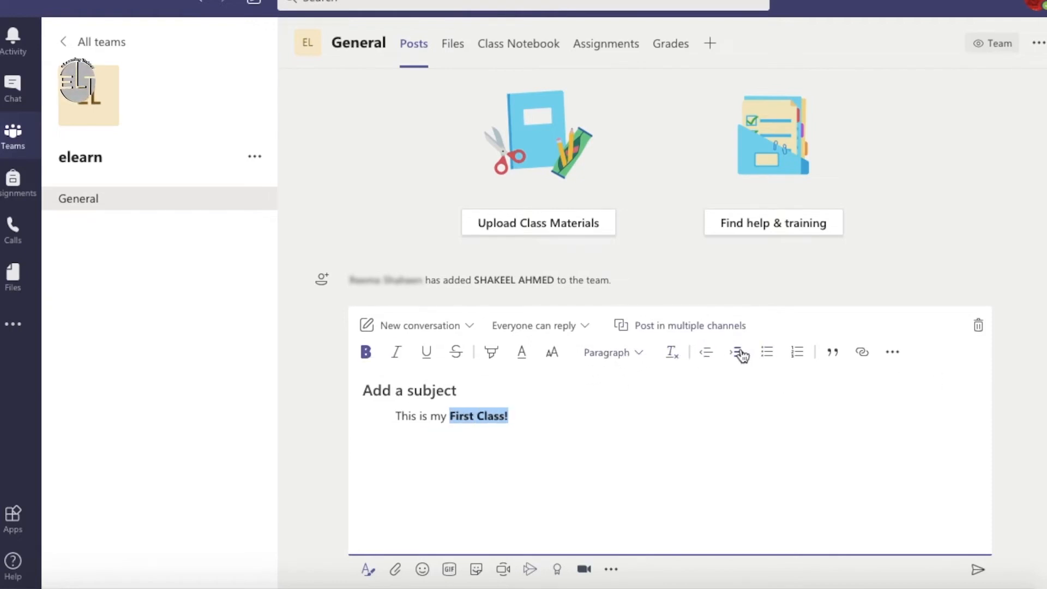
{"action": "left_click", "coordinate": [706, 354]}
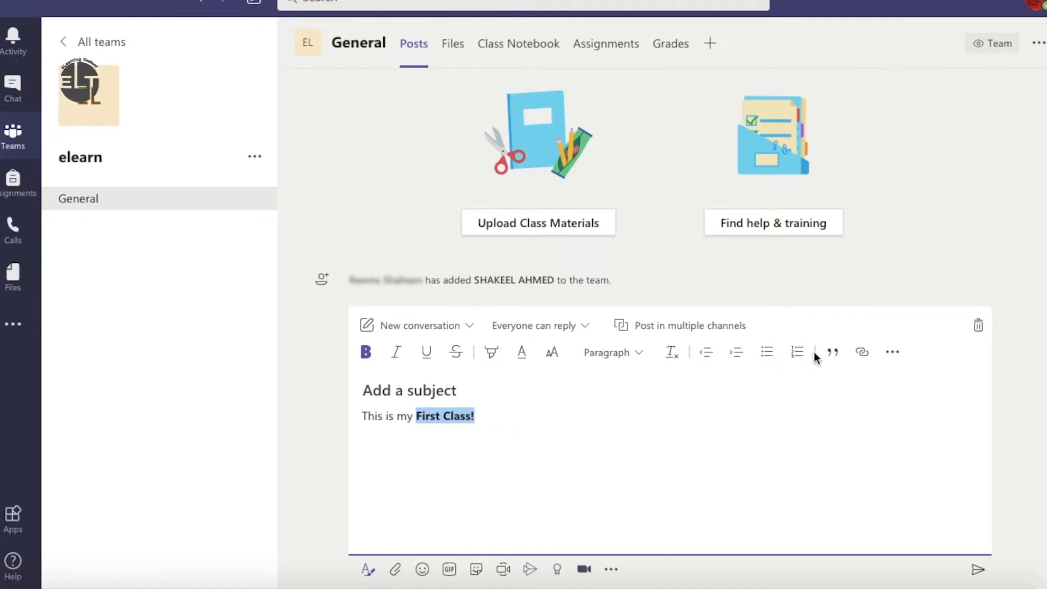
{"action": "left_click", "coordinate": [834, 354]}
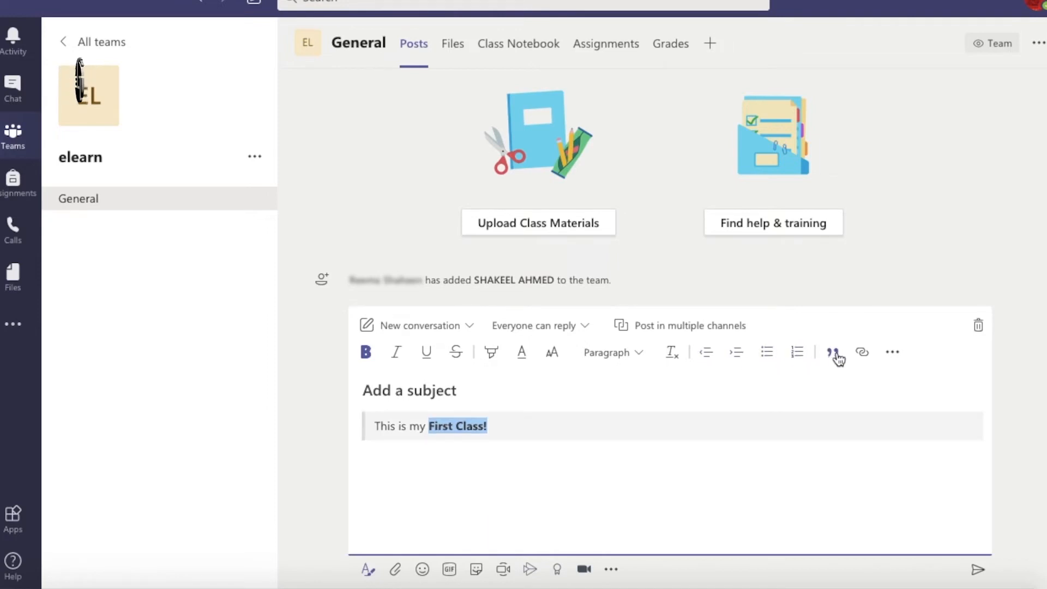
{"action": "left_click", "coordinate": [835, 354]}
{"action": "left_click", "coordinate": [862, 353]}
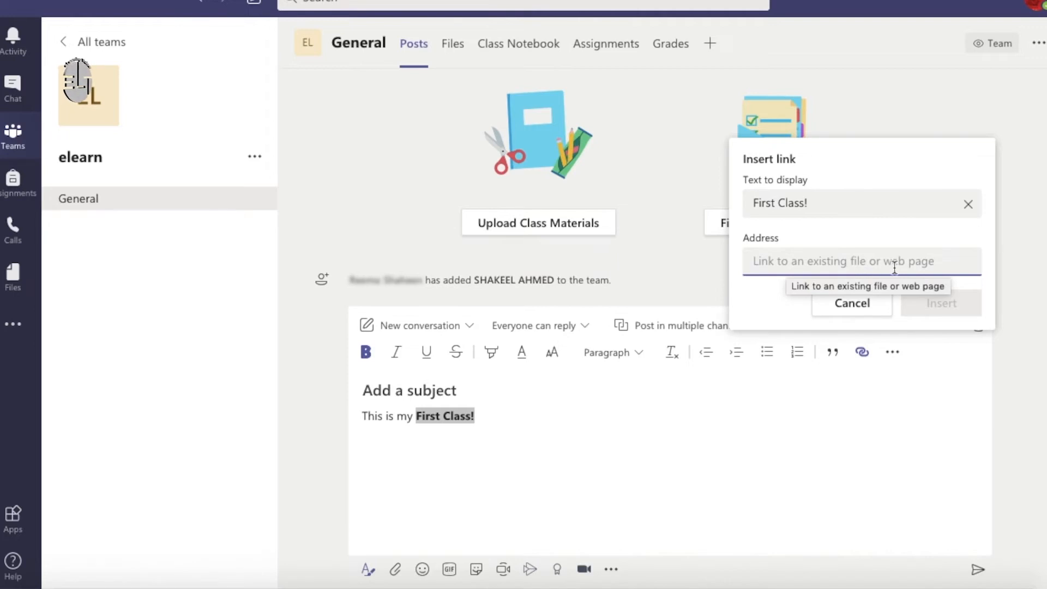
{"action": "left_click", "coordinate": [865, 369]}
Insert a horizontal rule into the message and send the post to General
{"action": "left_click", "coordinate": [893, 353]}
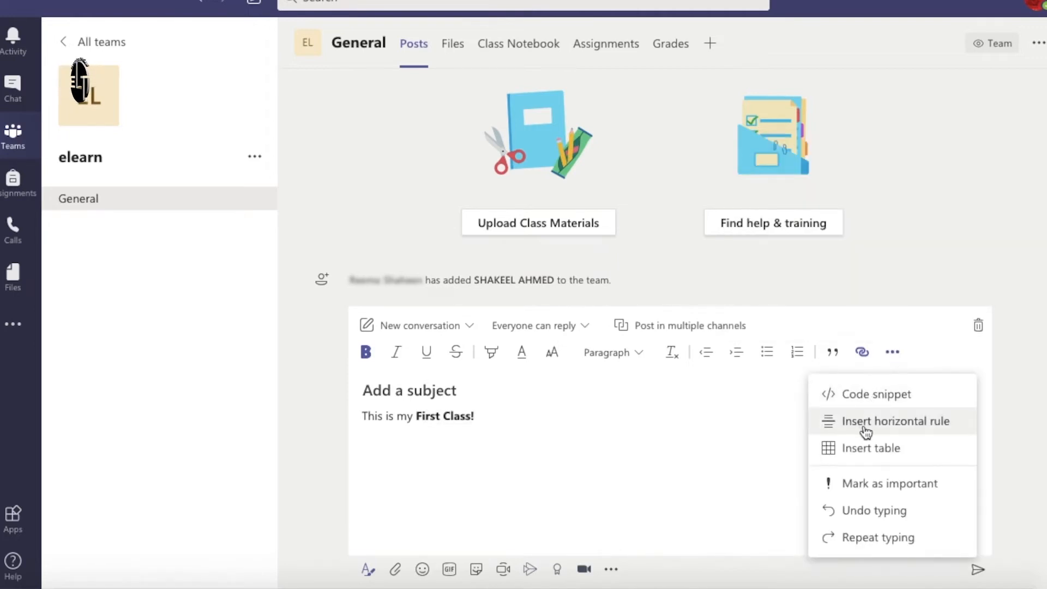
{"action": "left_click", "coordinate": [913, 426]}
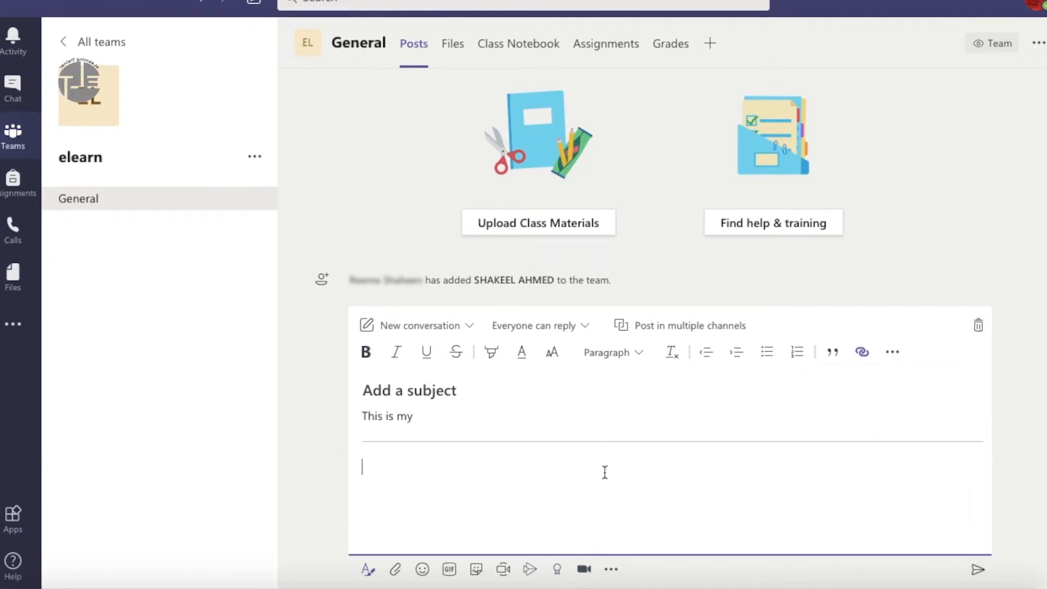
{"action": "left_click", "coordinate": [892, 352]}
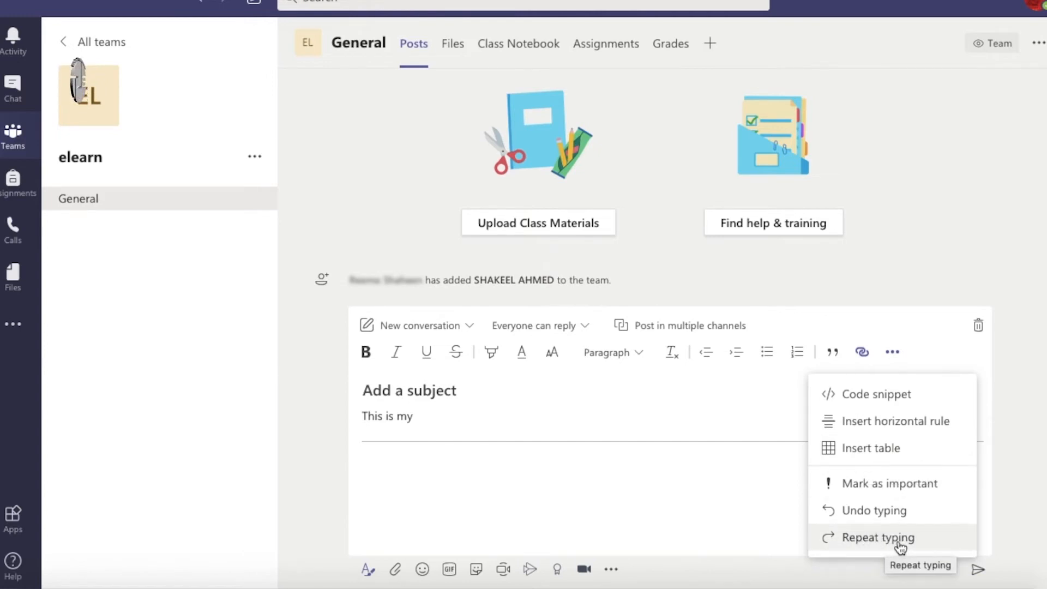
{"action": "left_click", "coordinate": [645, 430]}
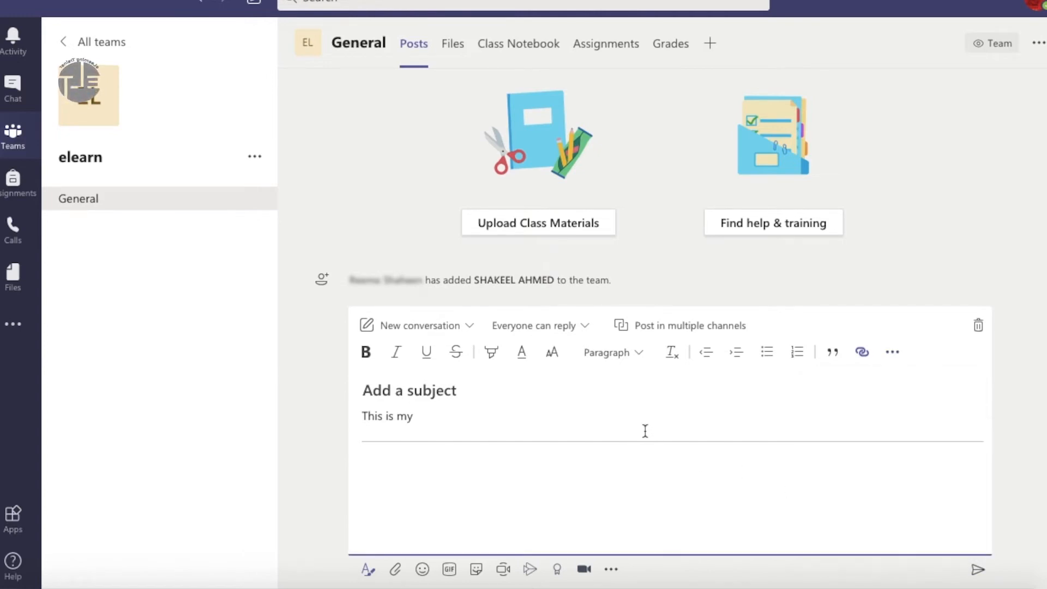
{"action": "left_click", "coordinate": [977, 573]}
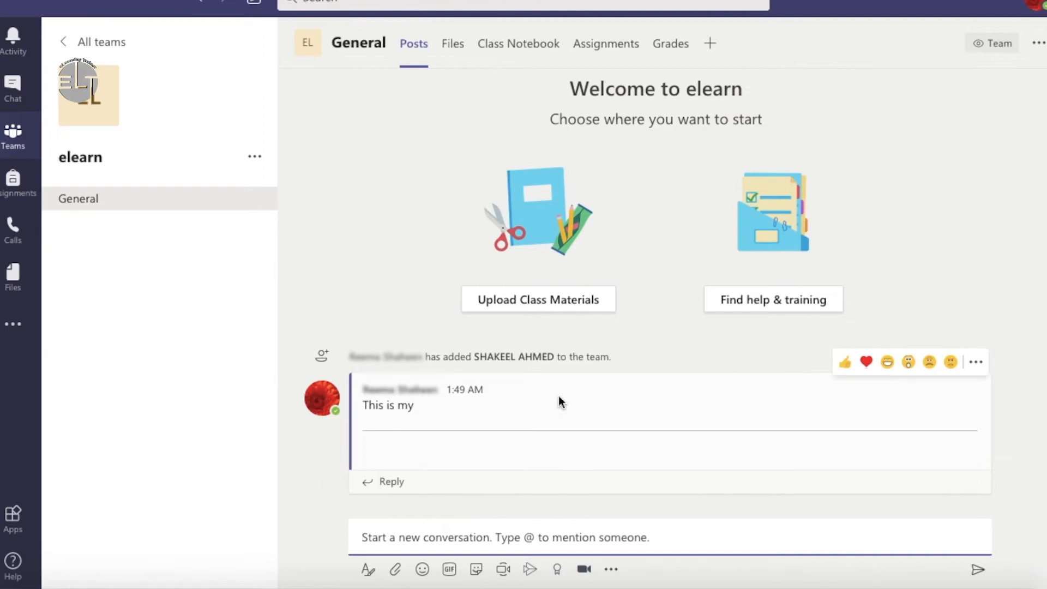
{"action": "left_click", "coordinate": [598, 480]}
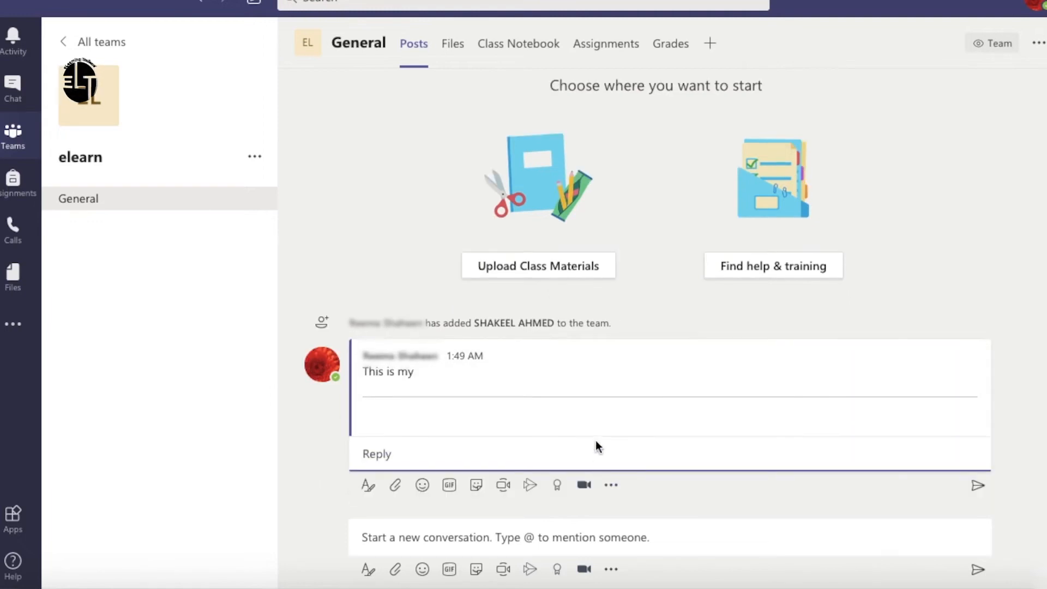
{"action": "left_click", "coordinate": [663, 537]}
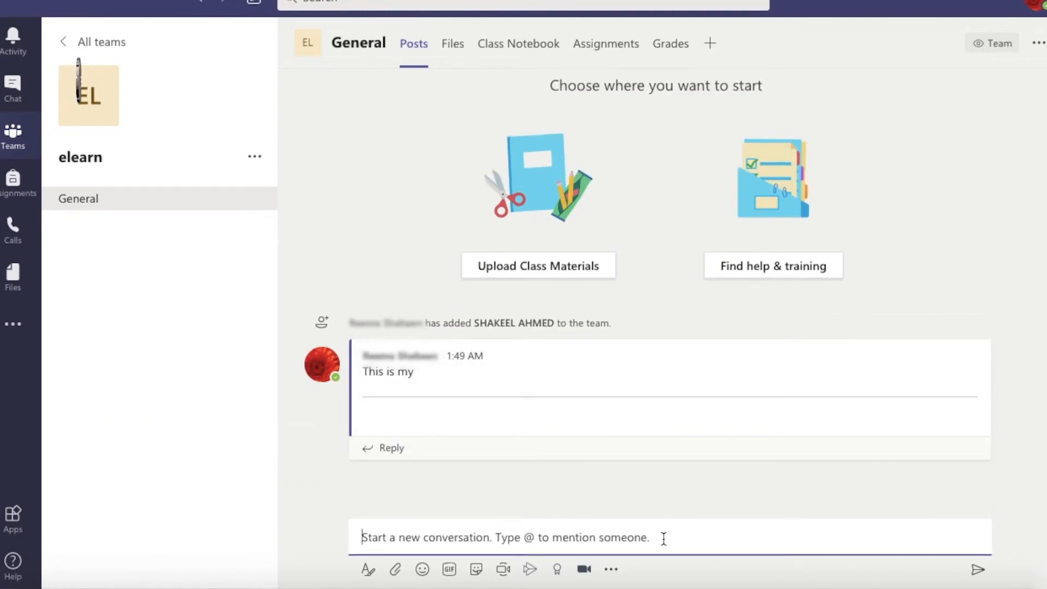
{"action": "left_click", "coordinate": [395, 572]}
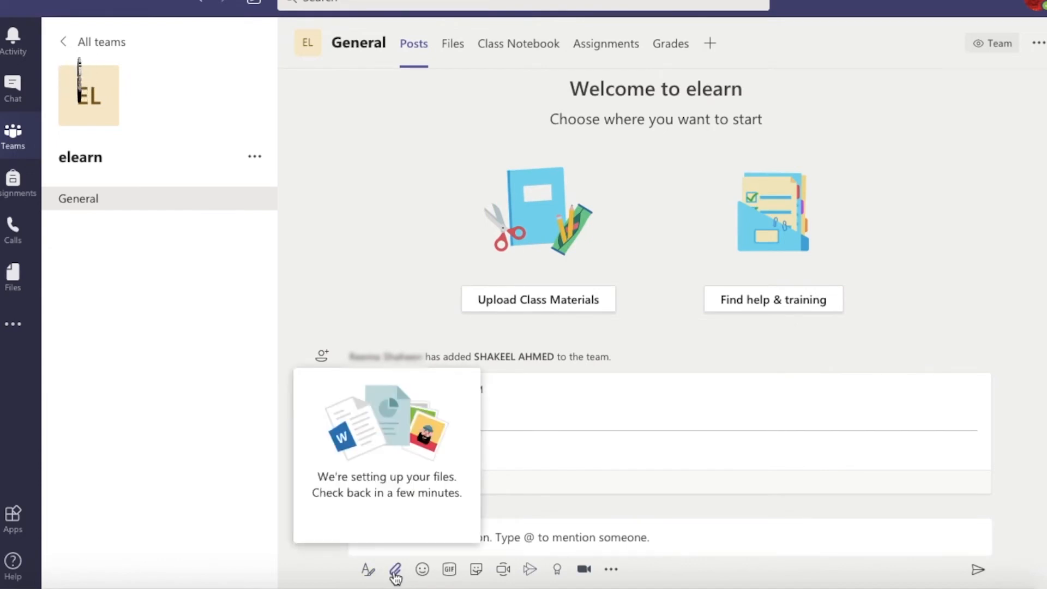
{"action": "left_click", "coordinate": [395, 572]}
{"action": "left_click", "coordinate": [395, 573]}
{"action": "left_click", "coordinate": [396, 572]}
{"action": "left_click", "coordinate": [395, 572]}
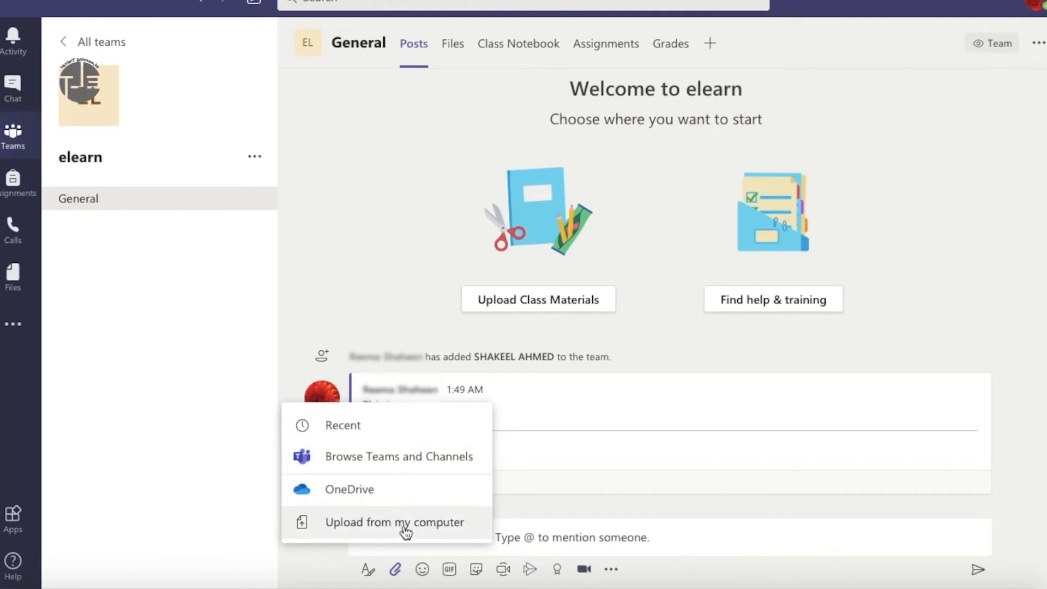
{"action": "left_click", "coordinate": [422, 569]}
{"action": "left_click", "coordinate": [449, 570]}
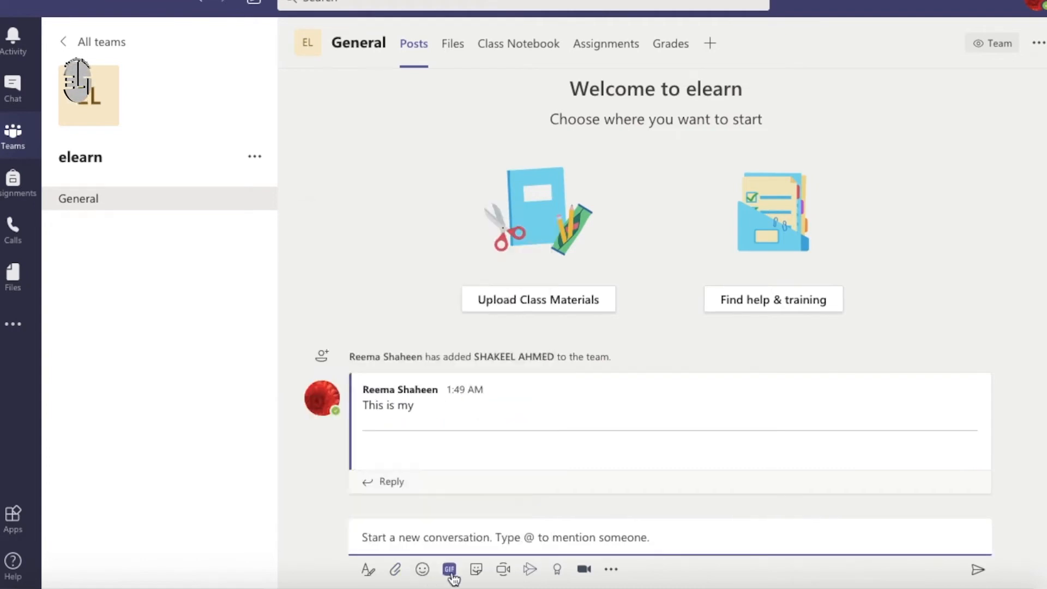
{"action": "left_click", "coordinate": [480, 574]}
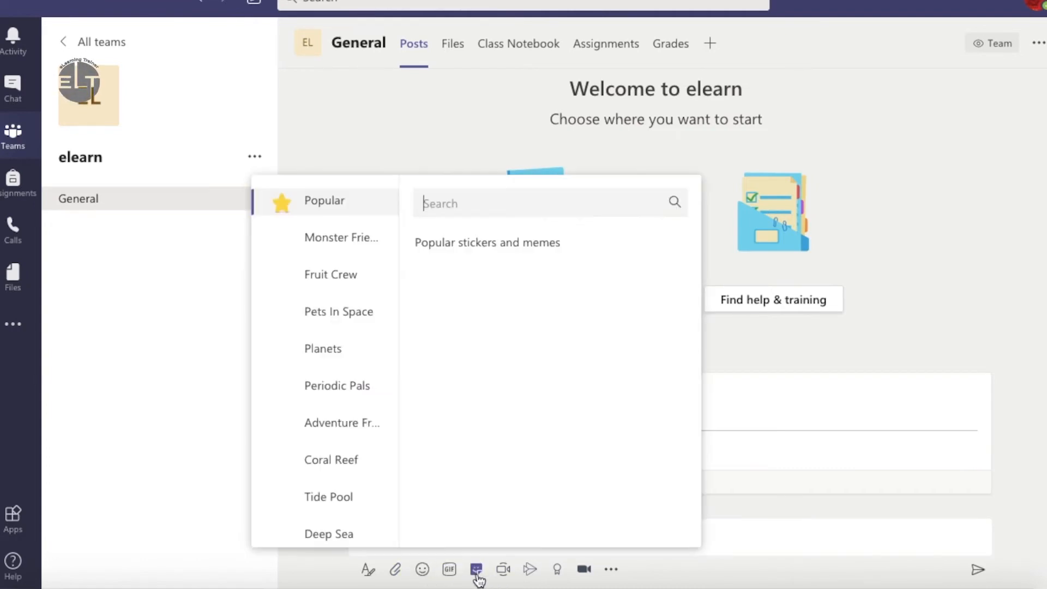
{"action": "left_click", "coordinate": [697, 526]}
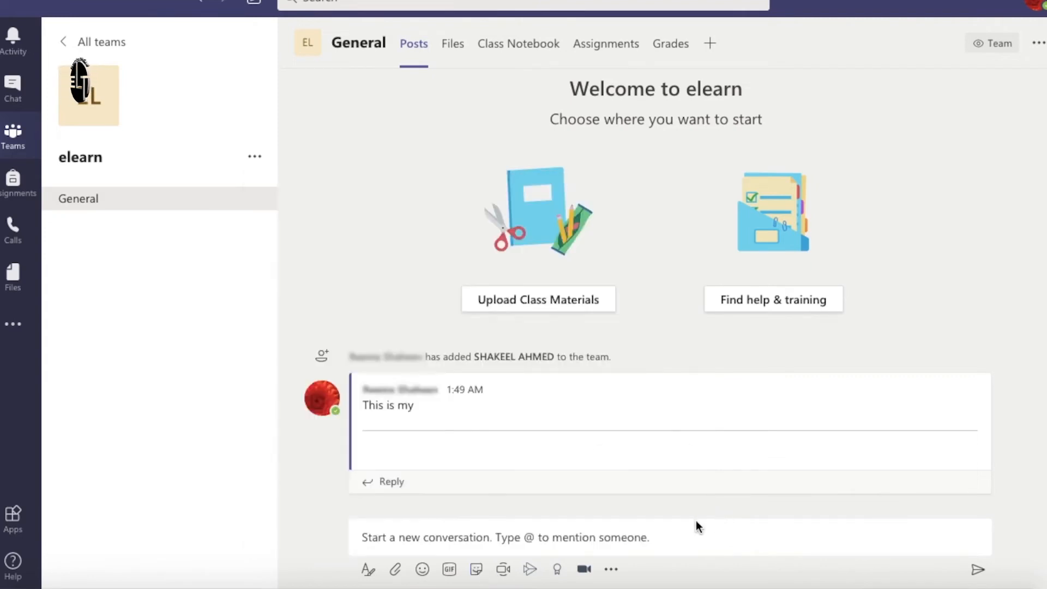
{"action": "left_click", "coordinate": [504, 570]}
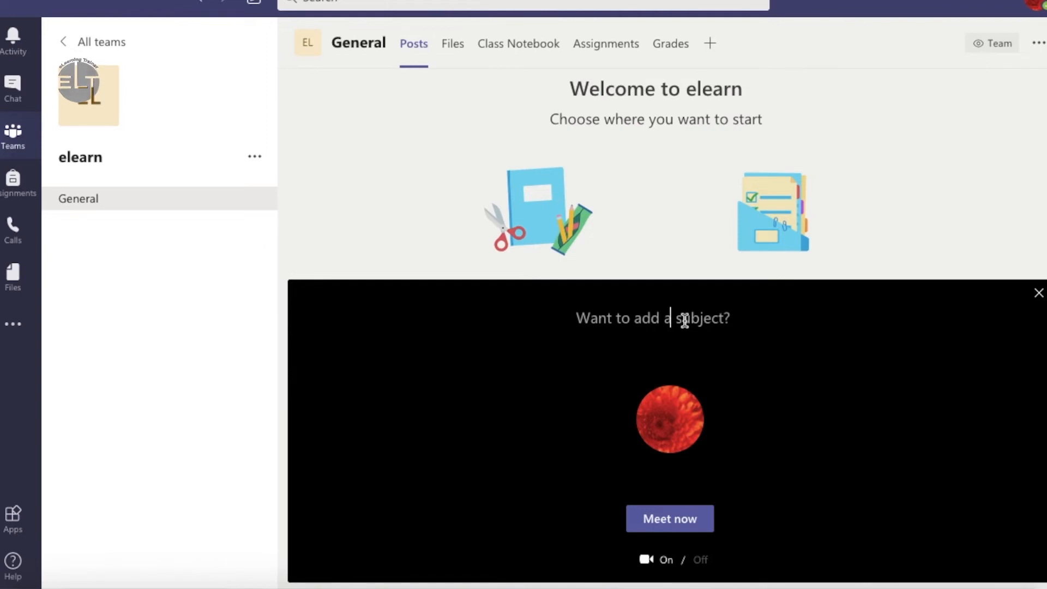
Title the instant meeting 'Elearn Class' and start it
{"action": "type", "text": "Elearn"}
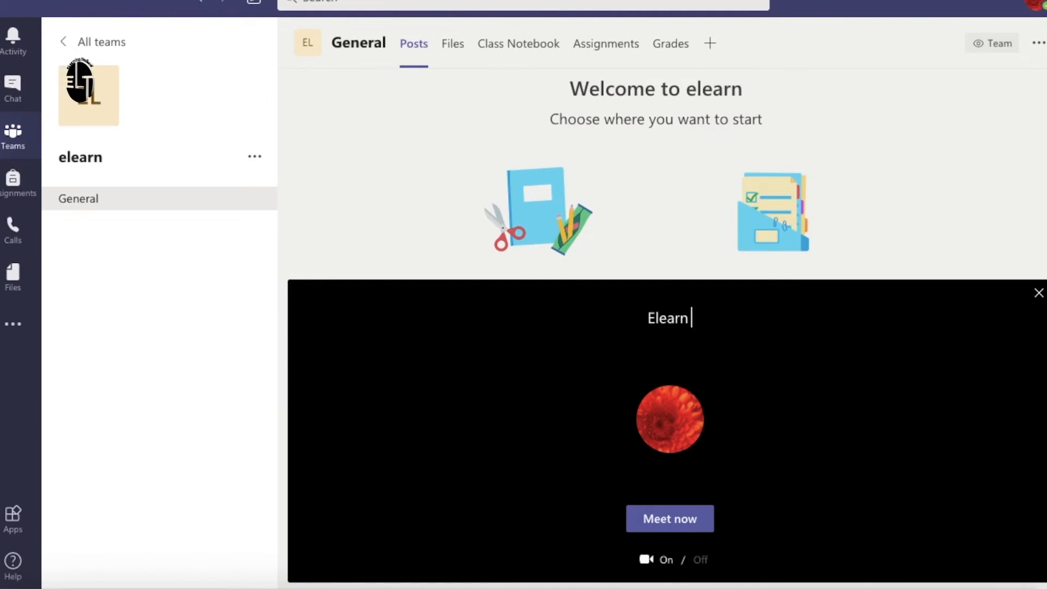
{"action": "type", "text": " Cla"}
{"action": "key", "text": "BackSpace"}
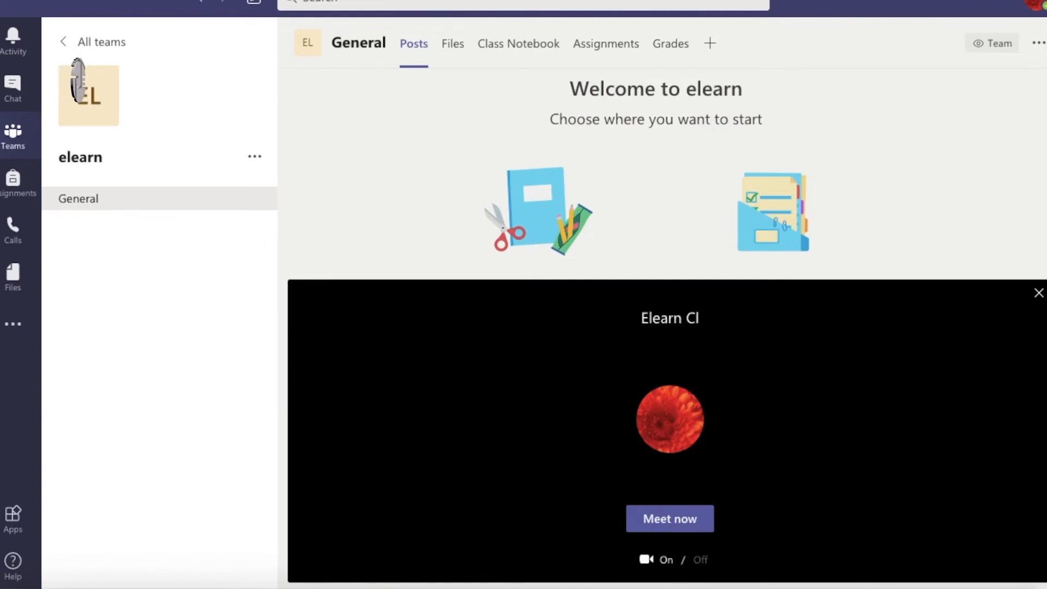
{"action": "type", "text": "ass"}
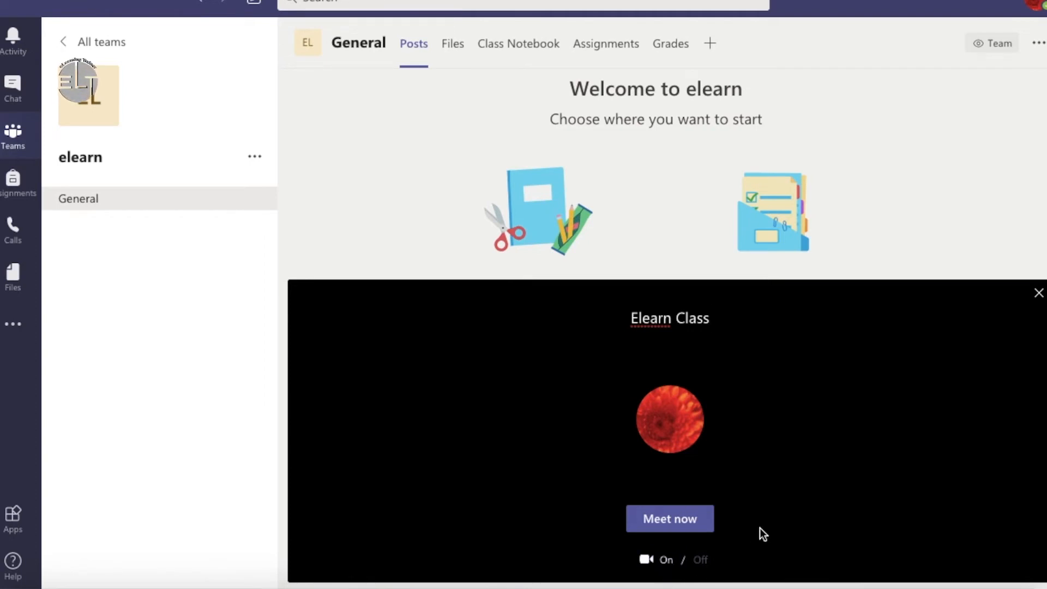
{"action": "left_click", "coordinate": [668, 520]}
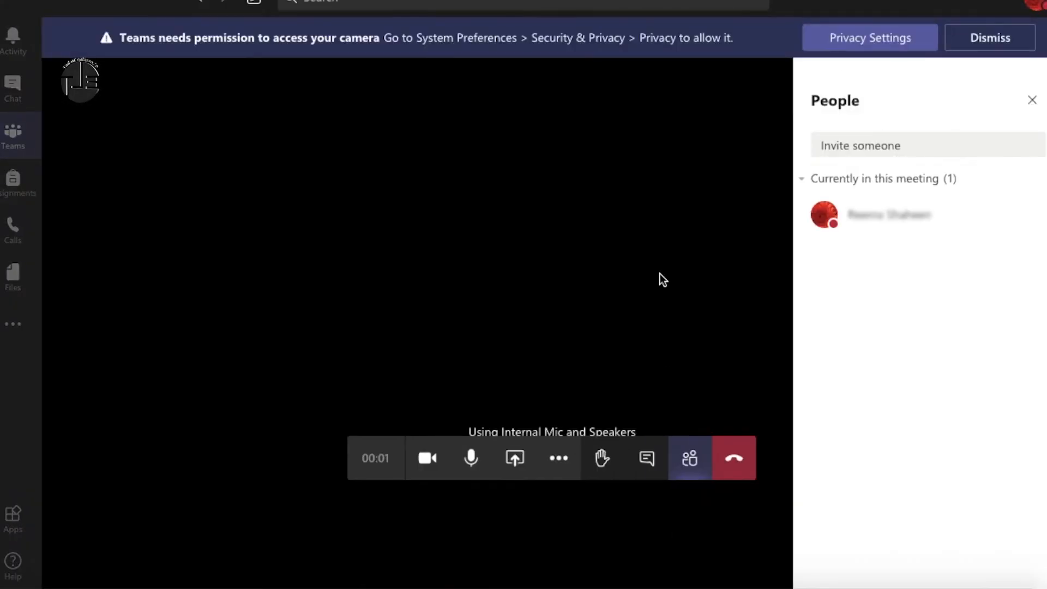
Dismiss the camera warning, copy the meeting's join info, and bring up the sharing choices
{"action": "left_click", "coordinate": [990, 40]}
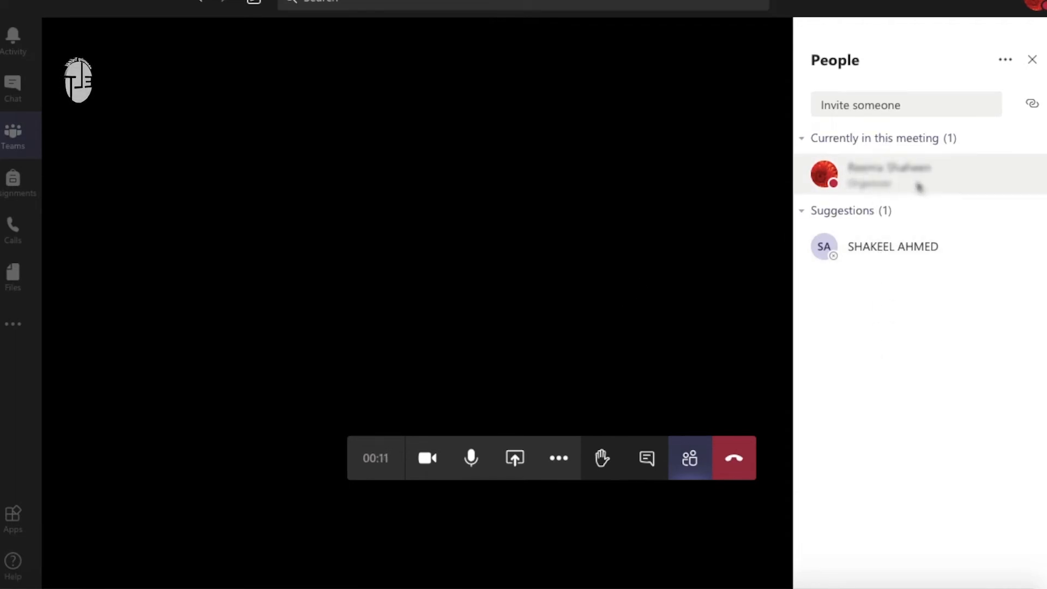
{"action": "left_click", "coordinate": [900, 105]}
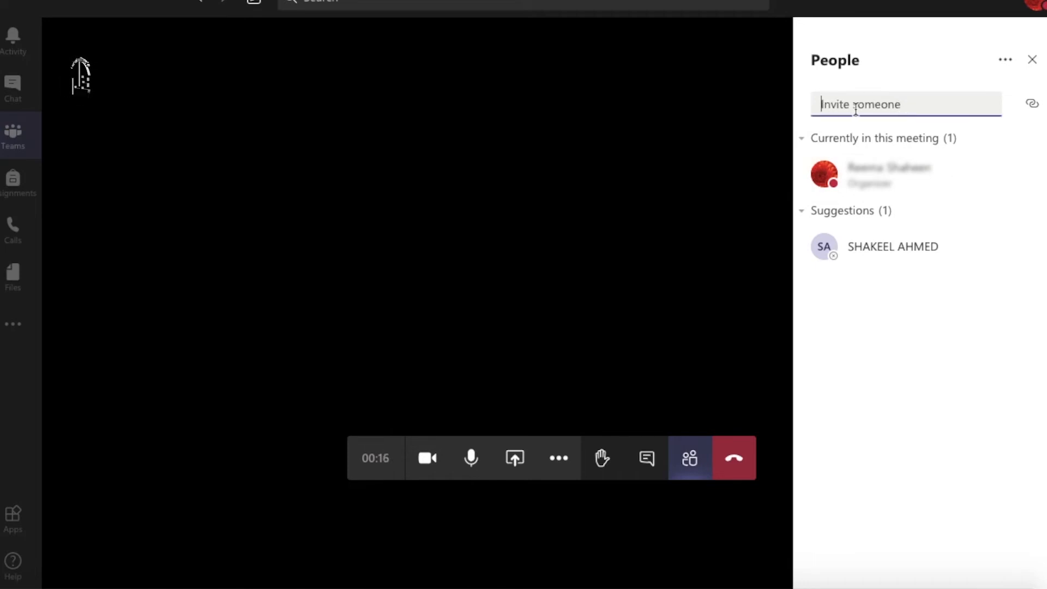
{"action": "left_click", "coordinate": [1032, 104]}
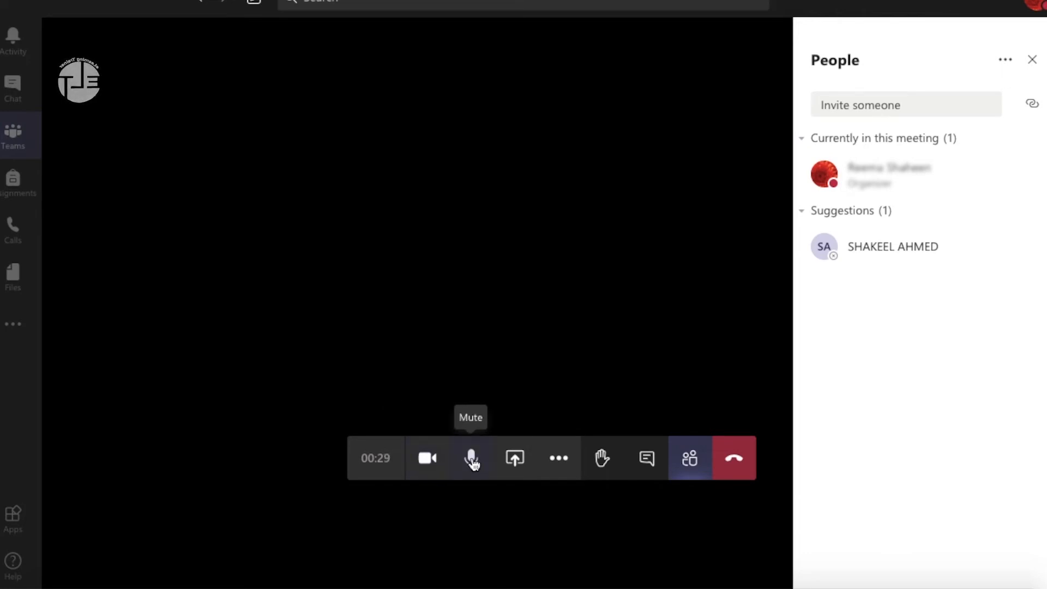
{"action": "left_click", "coordinate": [514, 458]}
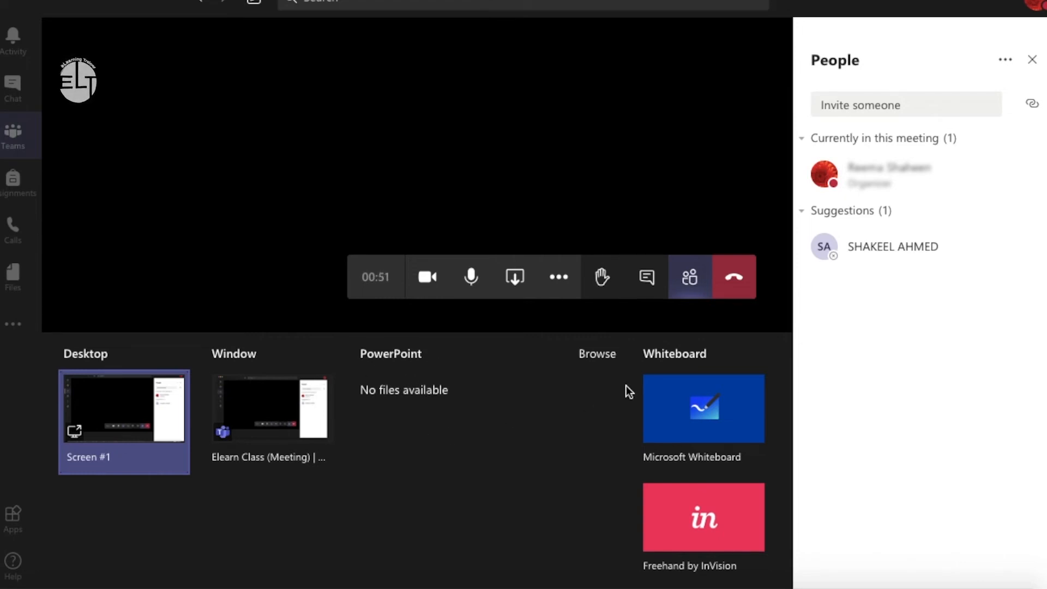
Share Microsoft Whiteboard in the meeting from the share tray
{"action": "left_click", "coordinate": [696, 430]}
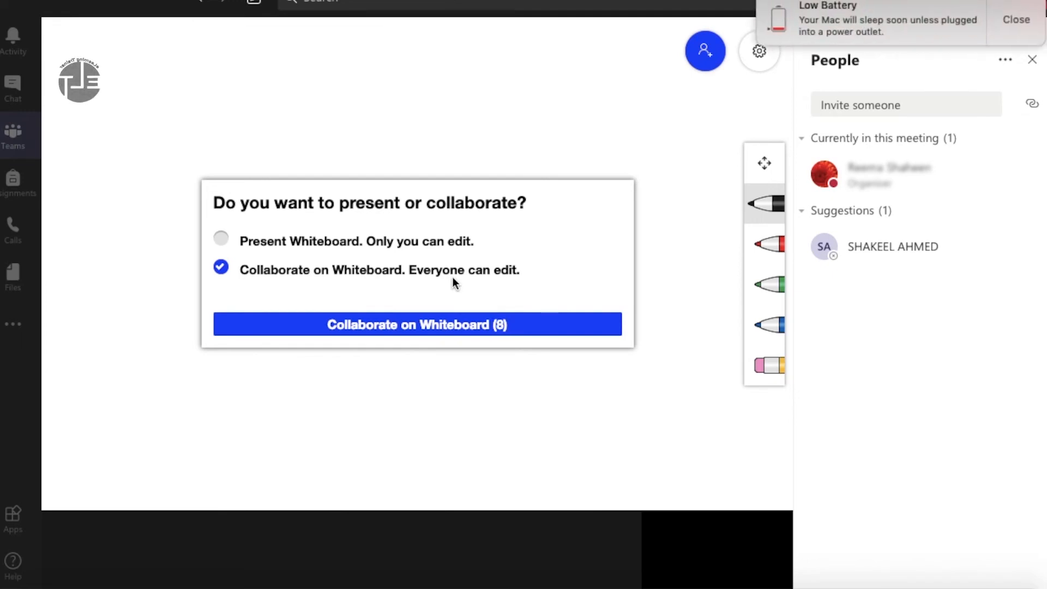
Present the whiteboard so only you can edit, and draw a looping black scribble
{"action": "left_click", "coordinate": [220, 239]}
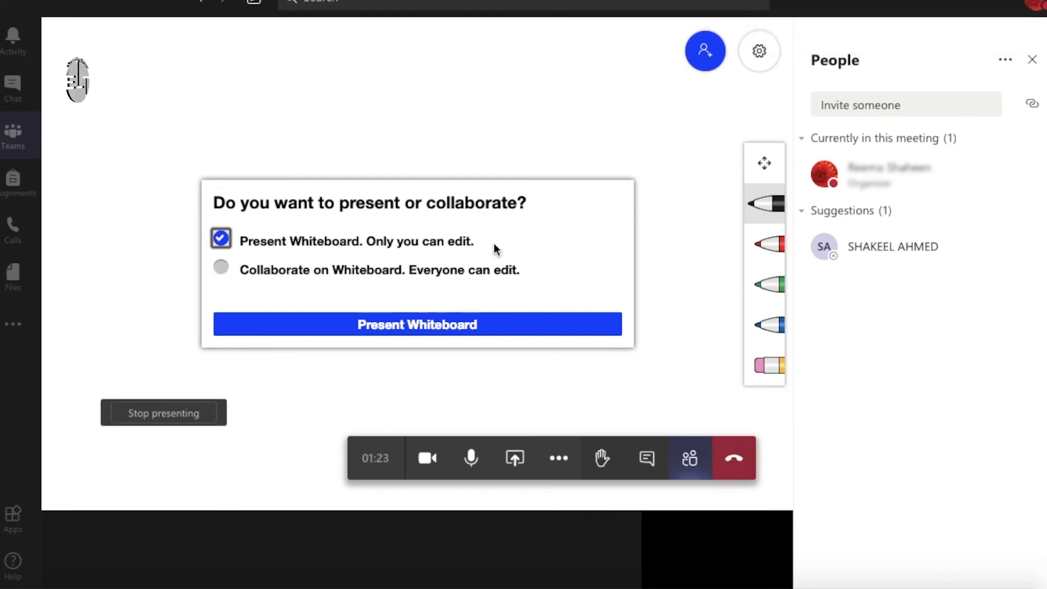
{"action": "left_click", "coordinate": [398, 330]}
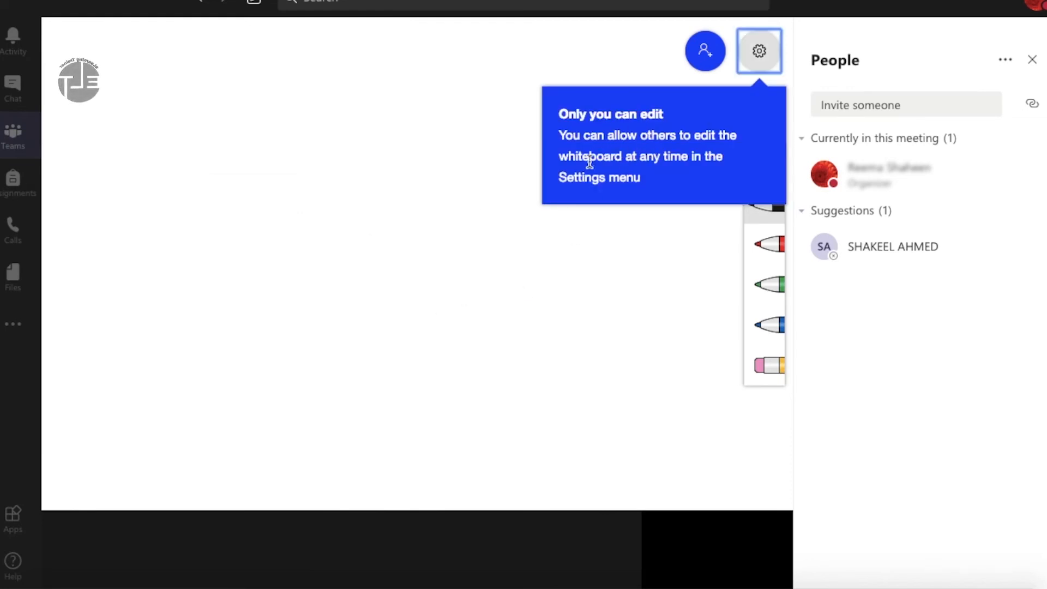
{"action": "left_click", "coordinate": [603, 235]}
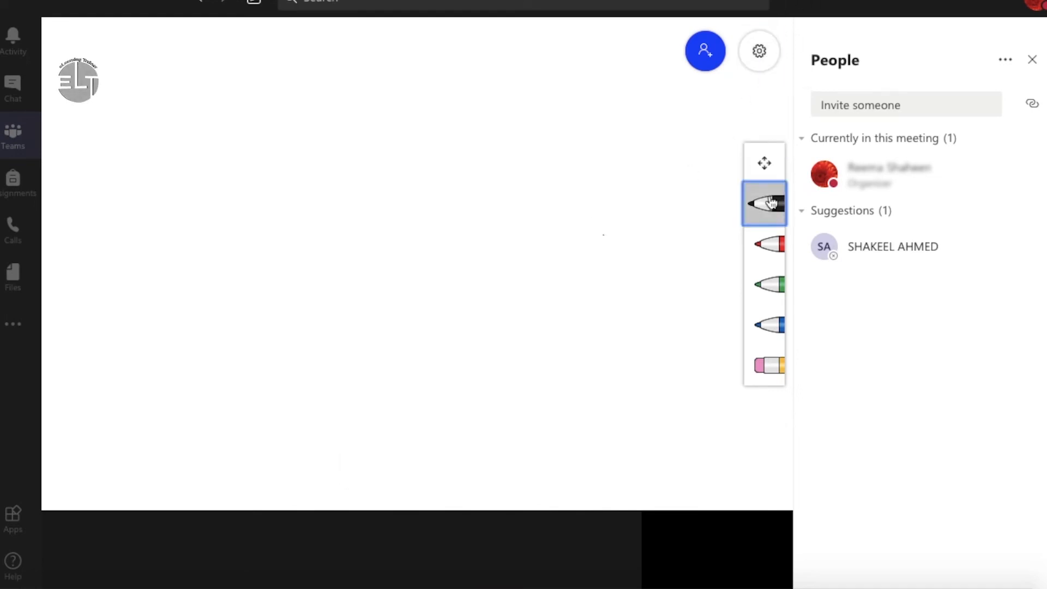
{"action": "mouse_move", "coordinate": [353, 214]}
{"action": "left_mouse_down"}
{"action": "mouse_move", "coordinate": [367, 169]}
{"action": "mouse_move", "coordinate": [467, 320]}
{"action": "left_mouse_up"}
{"action": "mouse_move", "coordinate": [467, 229]}
{"action": "left_mouse_down"}
{"action": "mouse_move", "coordinate": [387, 222]}
{"action": "mouse_move", "coordinate": [299, 262]}
{"action": "left_mouse_up"}
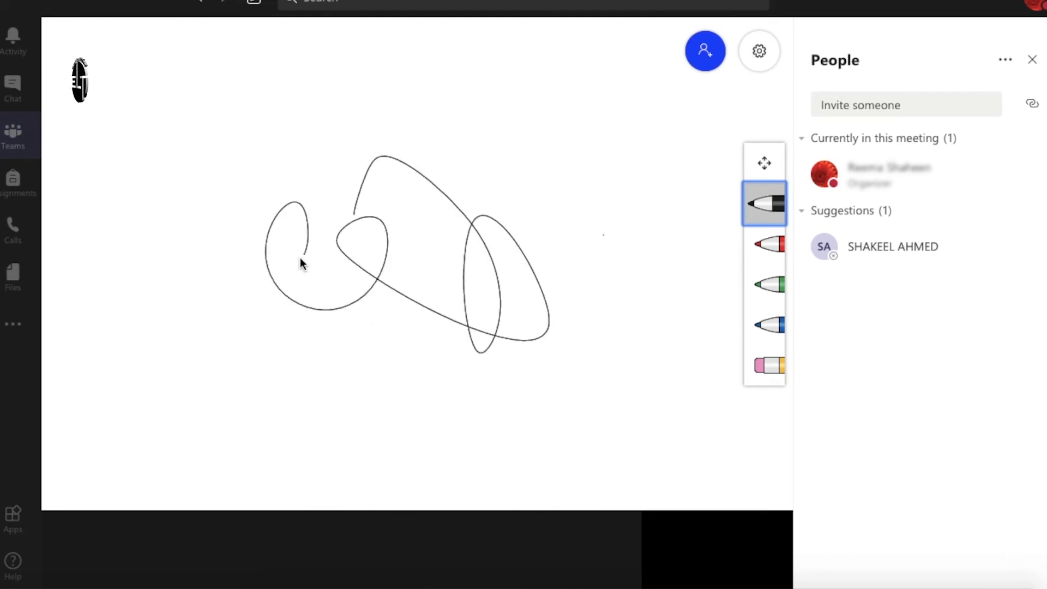
Draw a short green stroke, then erase it with the eraser
{"action": "left_click", "coordinate": [782, 288]}
{"action": "mouse_move", "coordinate": [559, 149]}
{"action": "left_mouse_down"}
{"action": "mouse_move", "coordinate": [651, 163]}
{"action": "mouse_move", "coordinate": [650, 284]}
{"action": "mouse_move", "coordinate": [549, 224]}
{"action": "mouse_move", "coordinate": [551, 141]}
{"action": "mouse_move", "coordinate": [567, 149]}
{"action": "left_mouse_up"}
{"action": "left_click", "coordinate": [763, 365]}
{"action": "left_click", "coordinate": [556, 159]}
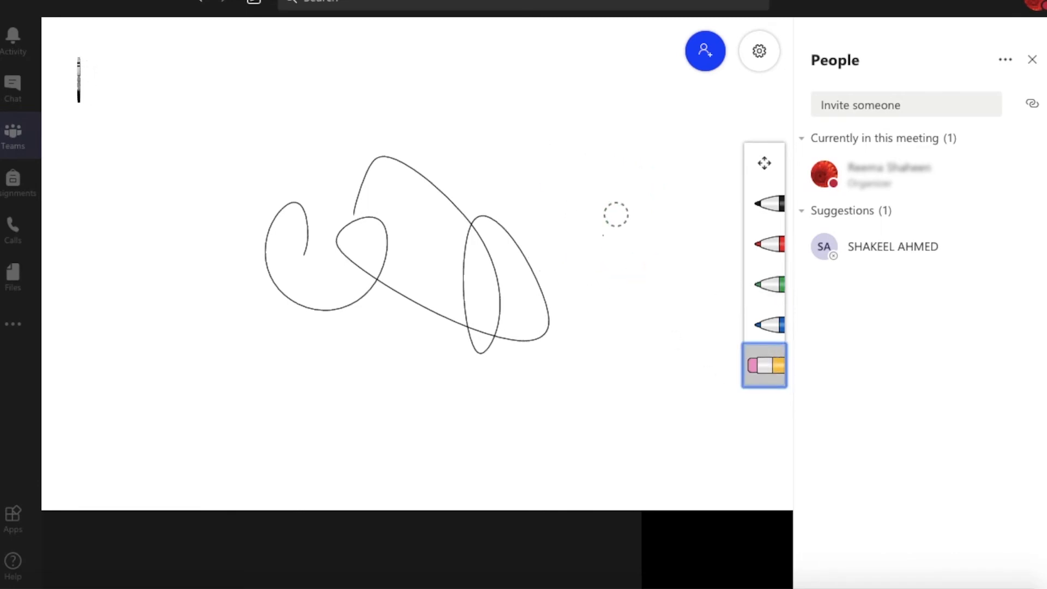
Pan the canvas right and down, copy the whiteboard's web link, and stop presenting
{"action": "left_click", "coordinate": [765, 163]}
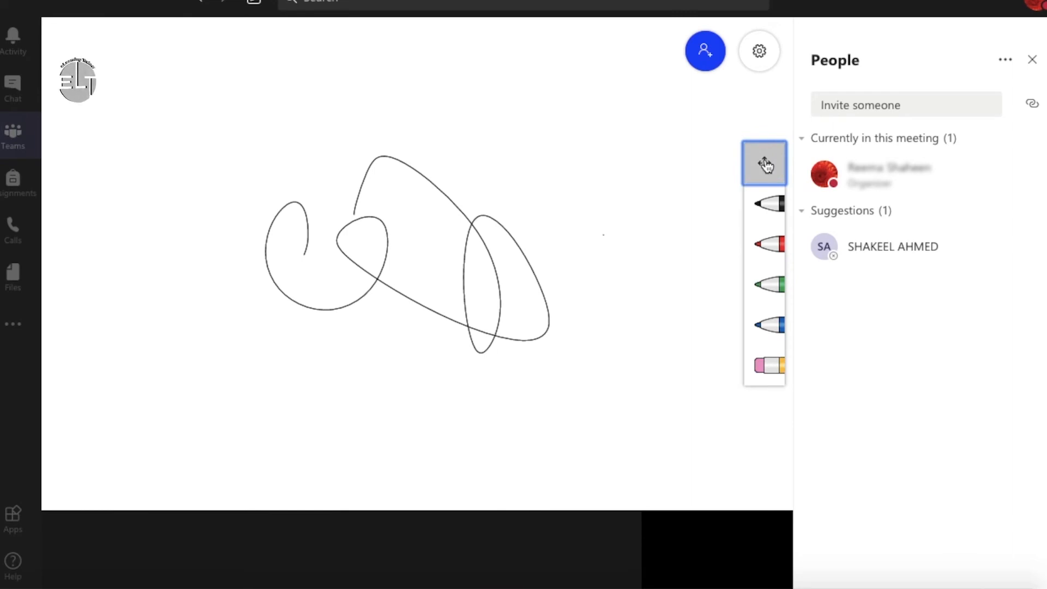
{"action": "mouse_move", "coordinate": [527, 107]}
{"action": "left_mouse_down"}
{"action": "mouse_move", "coordinate": [567, 200]}
{"action": "mouse_move", "coordinate": [496, 157]}
{"action": "mouse_move", "coordinate": [591, 169]}
{"action": "mouse_move", "coordinate": [510, 160]}
{"action": "mouse_move", "coordinate": [577, 238]}
{"action": "mouse_move", "coordinate": [584, 285]}
{"action": "mouse_move", "coordinate": [590, 117]}
{"action": "mouse_move", "coordinate": [537, 119]}
{"action": "left_mouse_up"}
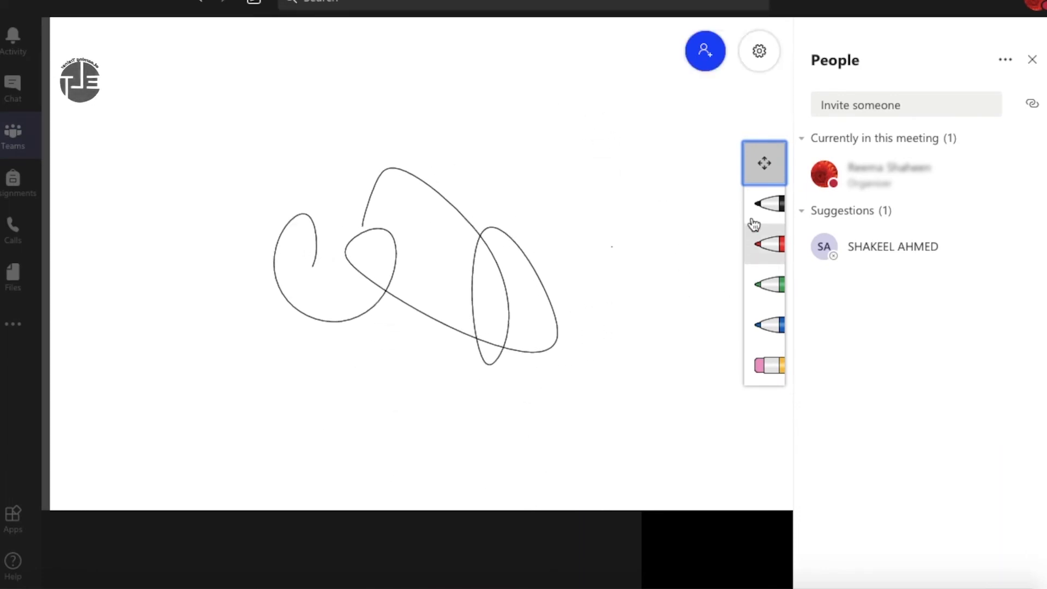
{"action": "left_click", "coordinate": [704, 52]}
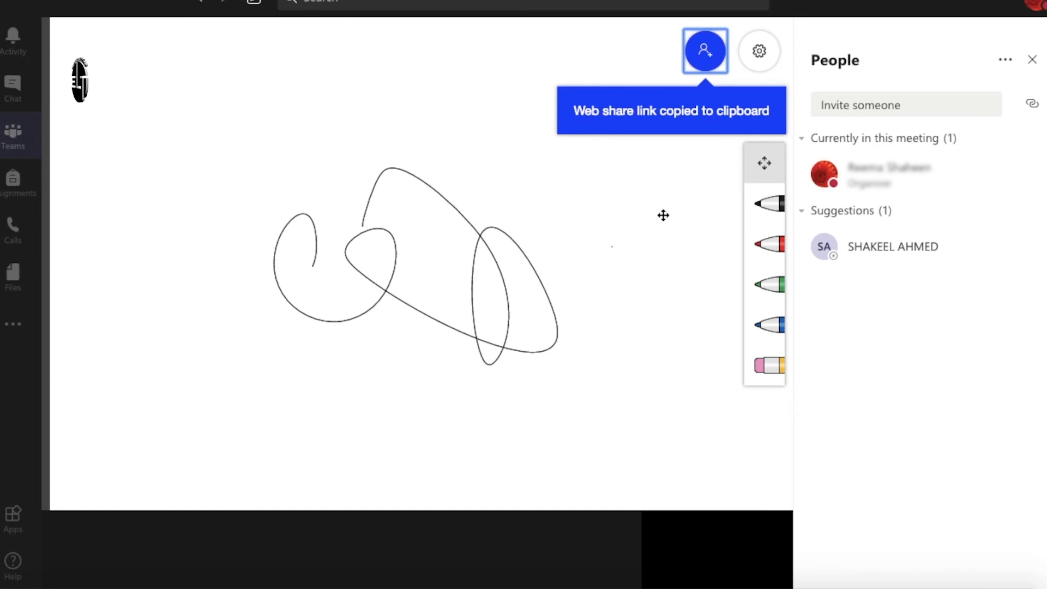
{"action": "left_click", "coordinate": [178, 418]}
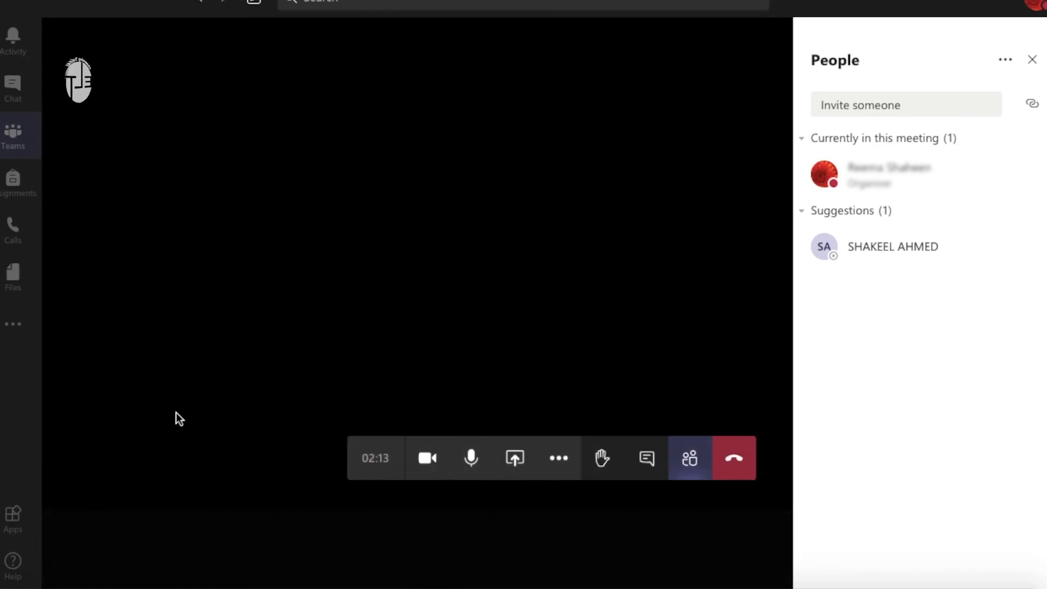
Show meeting notes from More actions and start taking notes
{"action": "left_click", "coordinate": [559, 461]}
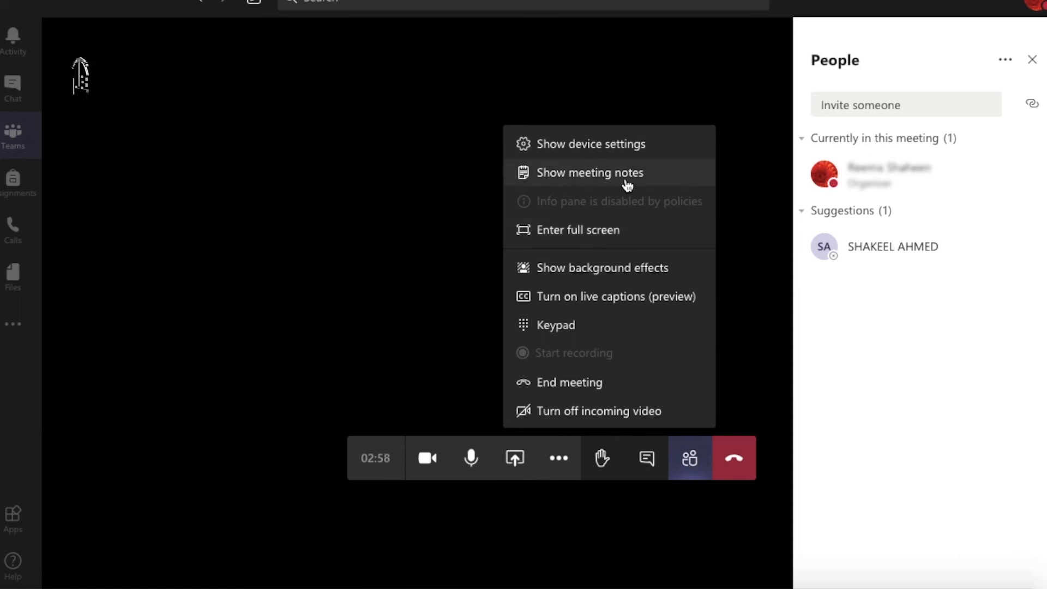
{"action": "left_click", "coordinate": [601, 174]}
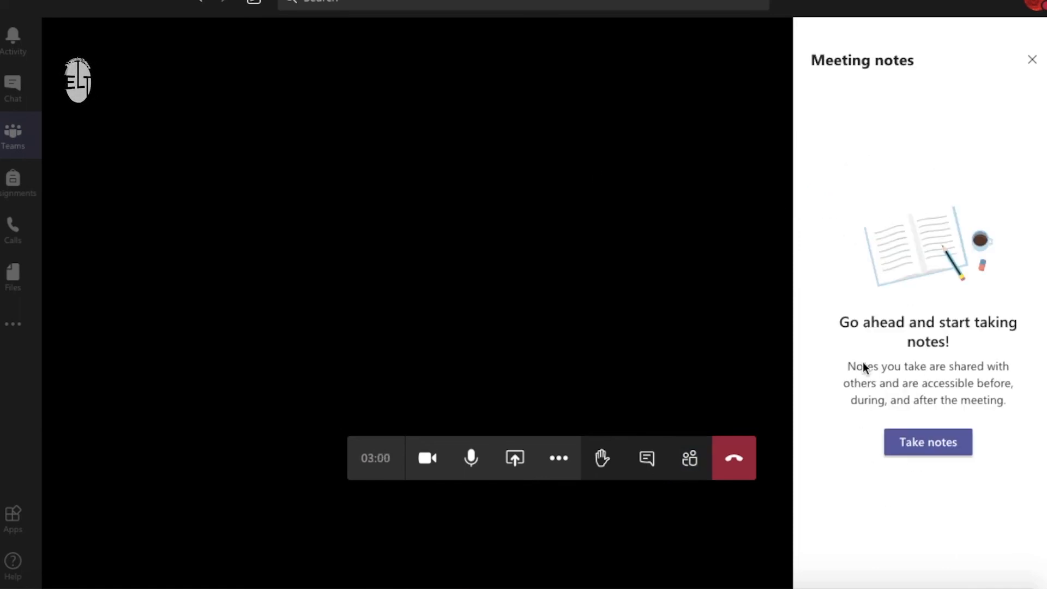
{"action": "left_click", "coordinate": [925, 446]}
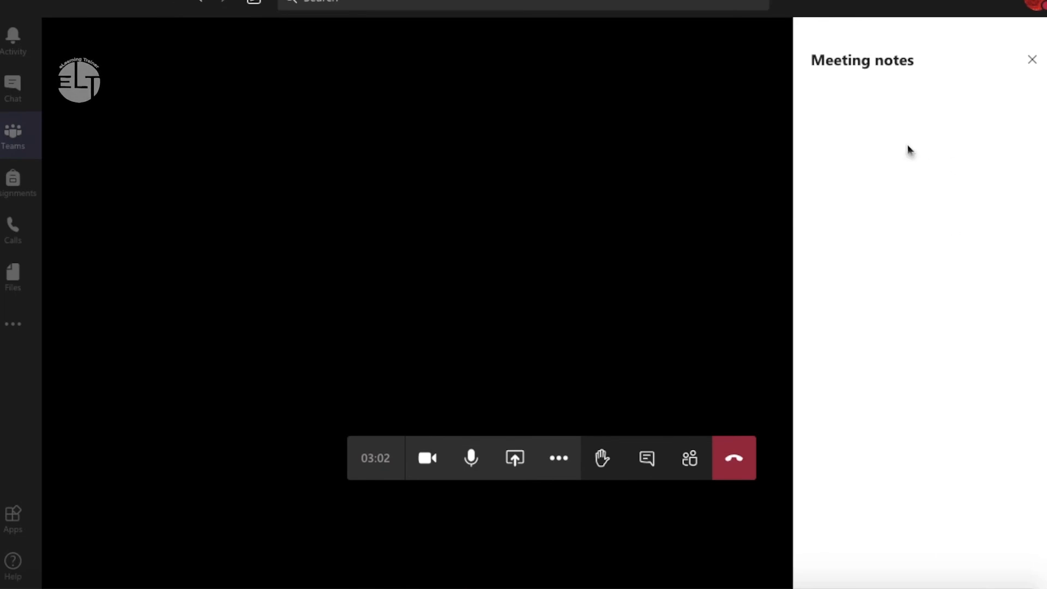
Check the device settings, then raise your hand and open the meeting chat
{"action": "left_click", "coordinate": [559, 459]}
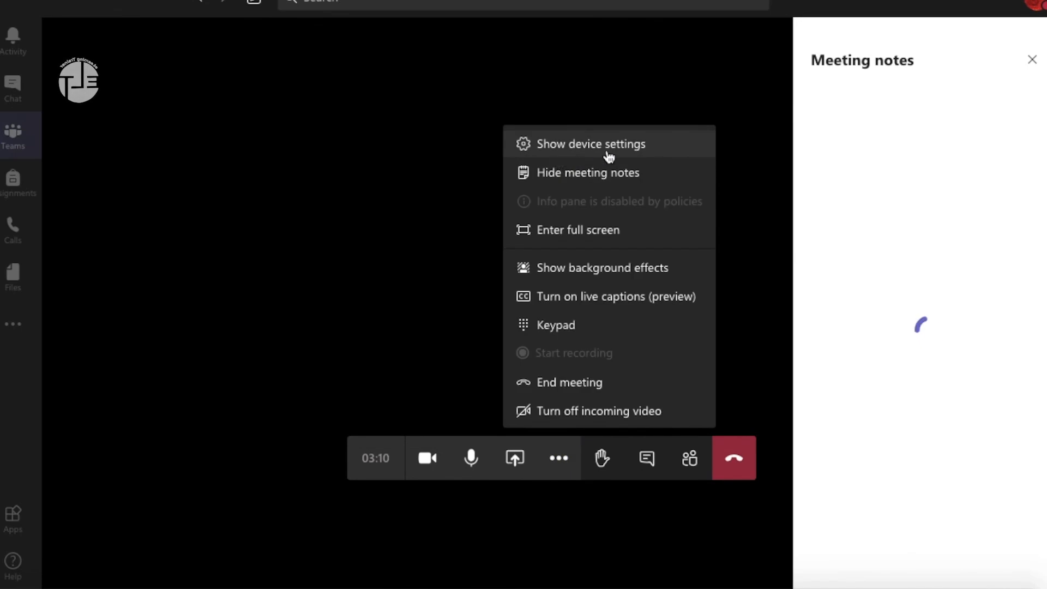
{"action": "left_click", "coordinate": [581, 145]}
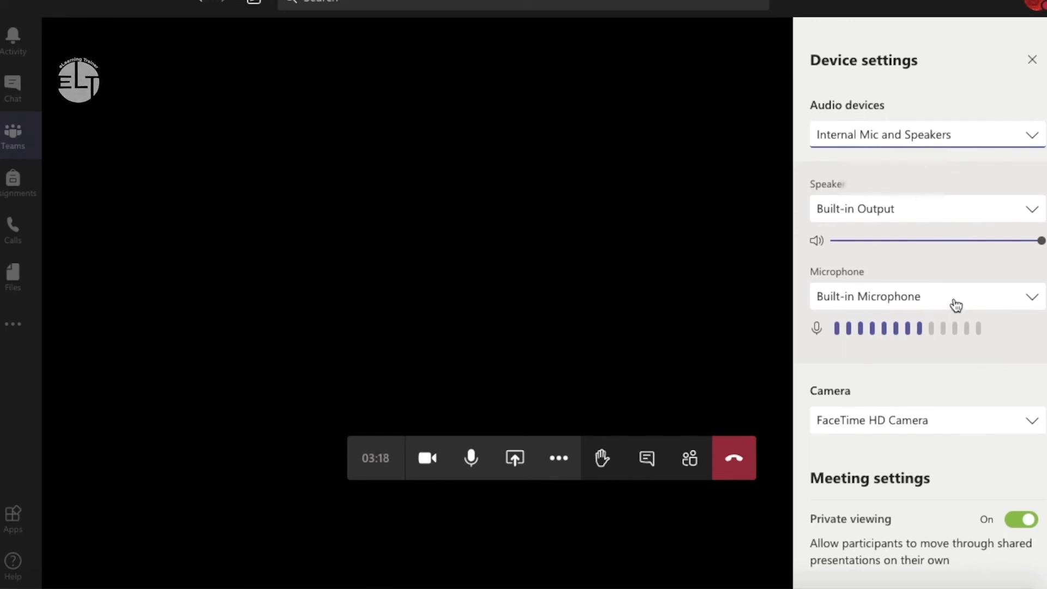
{"action": "left_click", "coordinate": [1033, 62]}
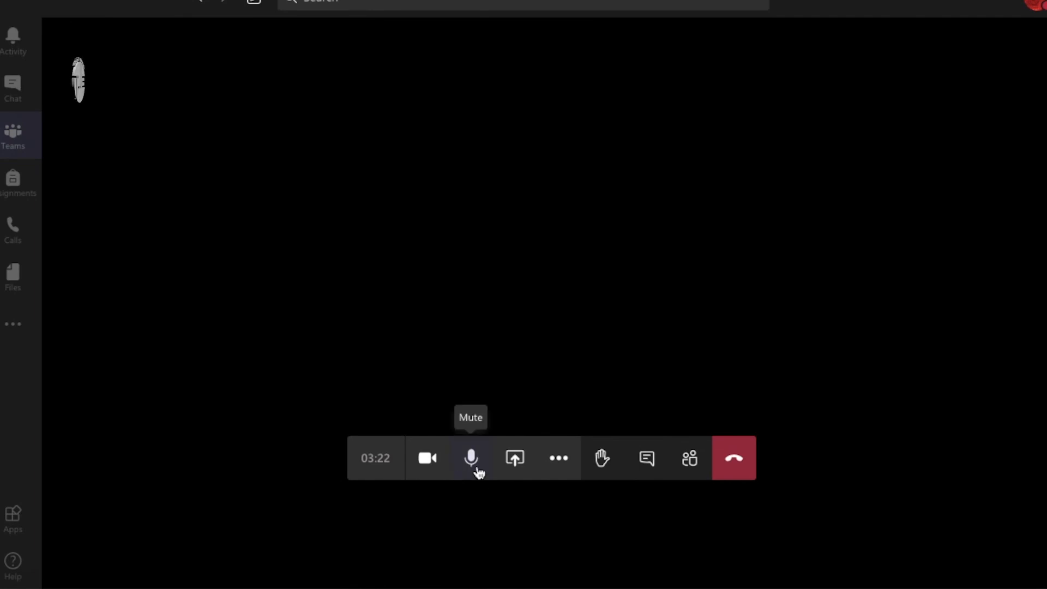
{"action": "left_click", "coordinate": [602, 461]}
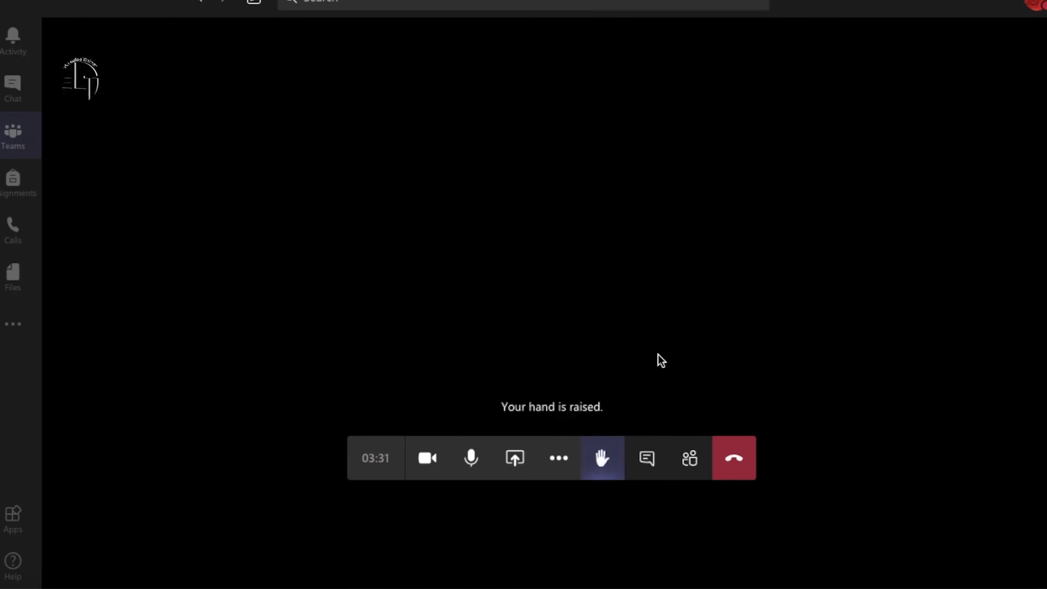
{"action": "left_click", "coordinate": [644, 466]}
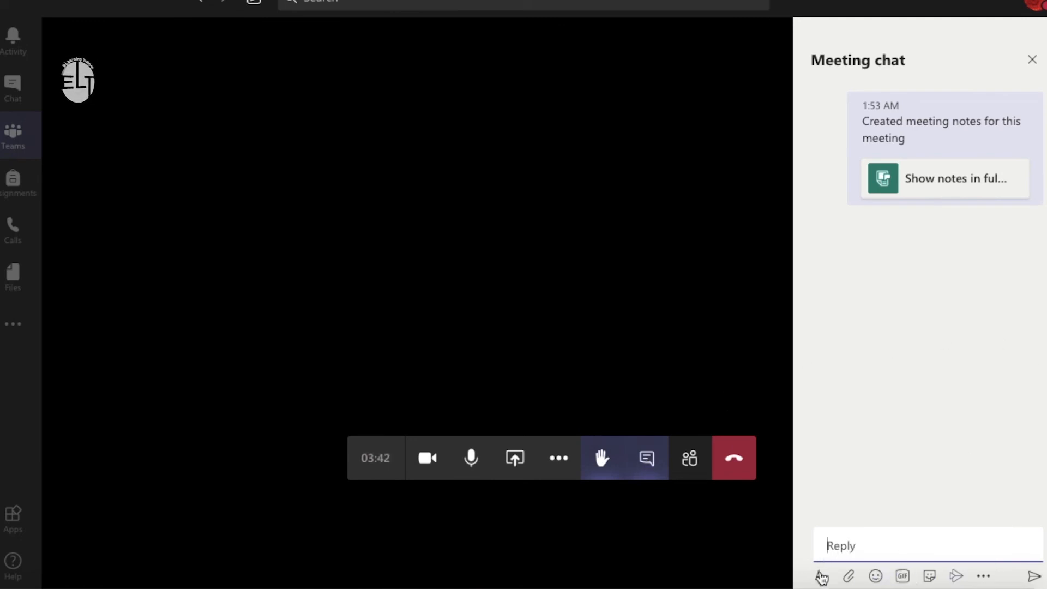
Look over the attach options and participant list, then hang up the call
{"action": "left_click", "coordinate": [849, 576]}
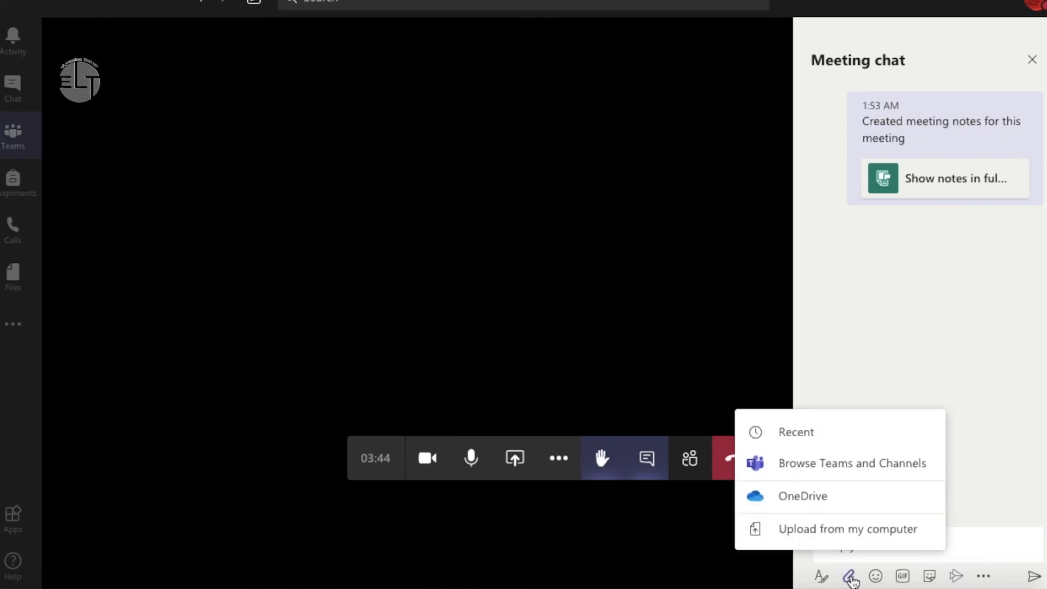
{"action": "left_click", "coordinate": [967, 543]}
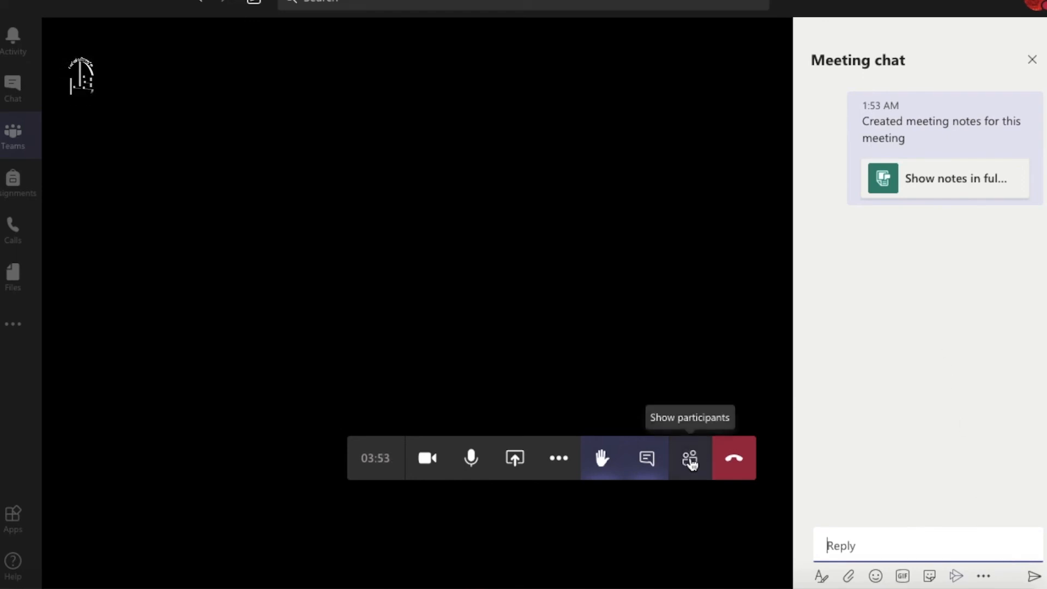
{"action": "left_click", "coordinate": [690, 459]}
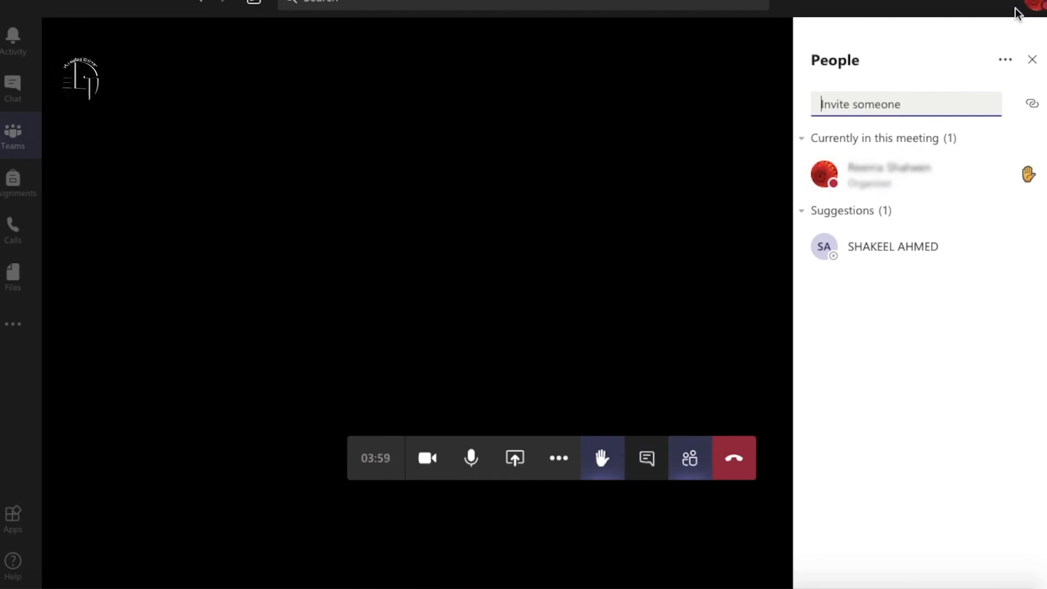
{"action": "left_click", "coordinate": [1033, 62]}
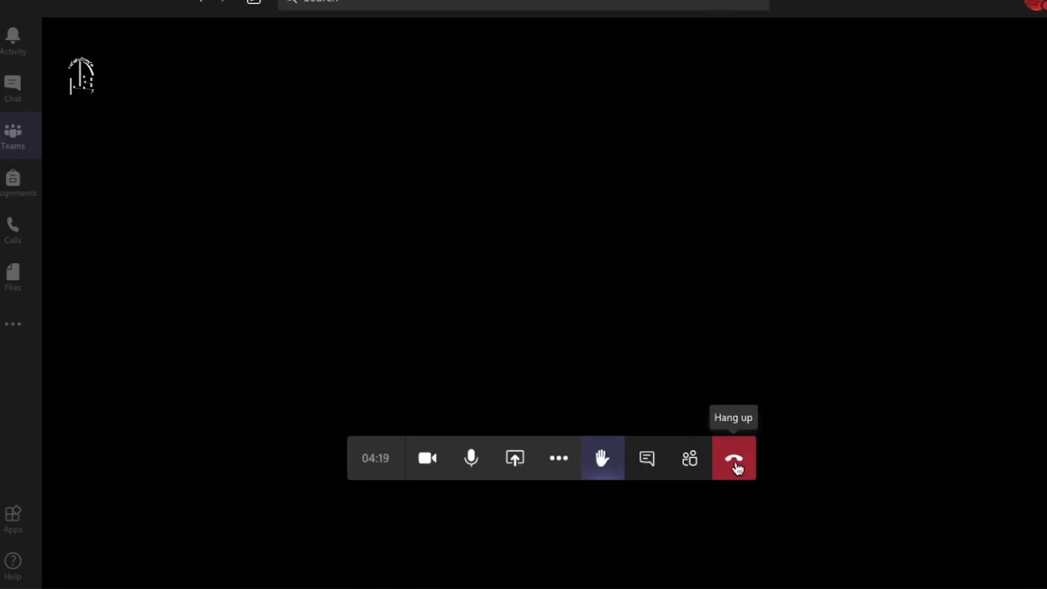
{"action": "left_click", "coordinate": [736, 468]}
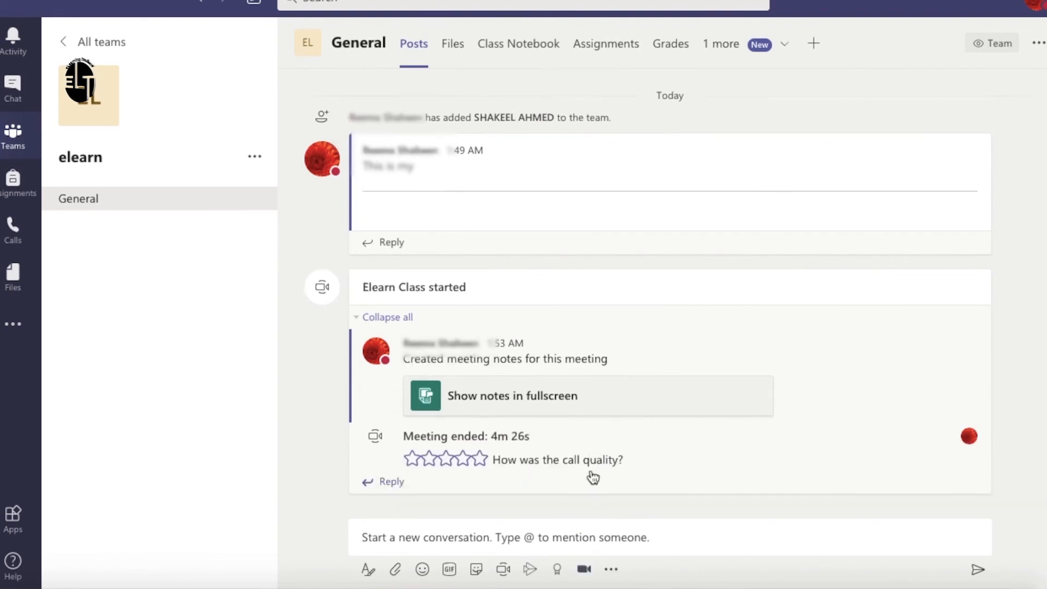
Give the Elearn Class call quality a three-star rating
{"action": "left_click", "coordinate": [435, 459]}
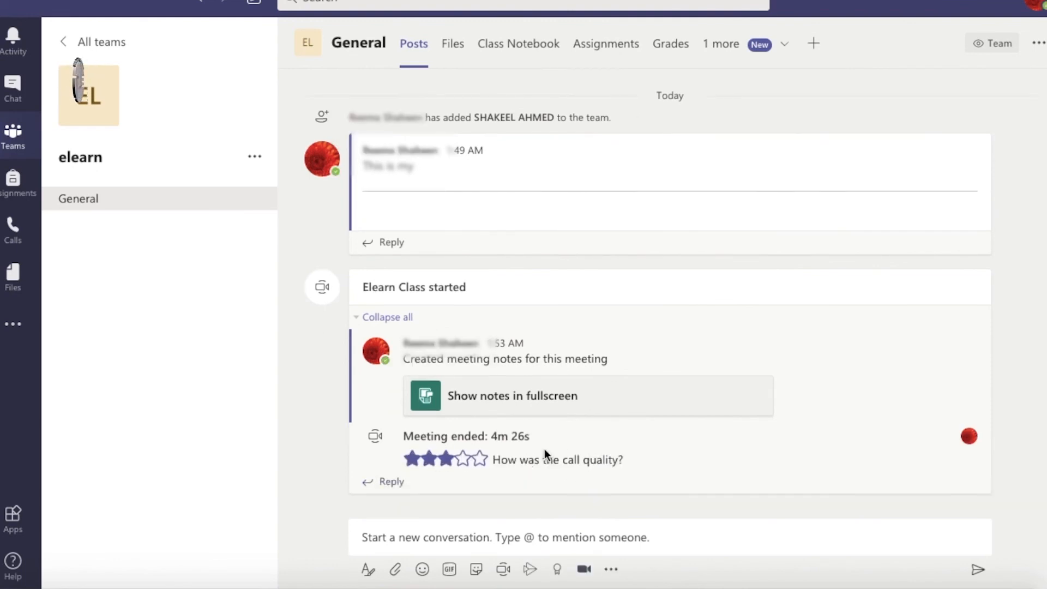